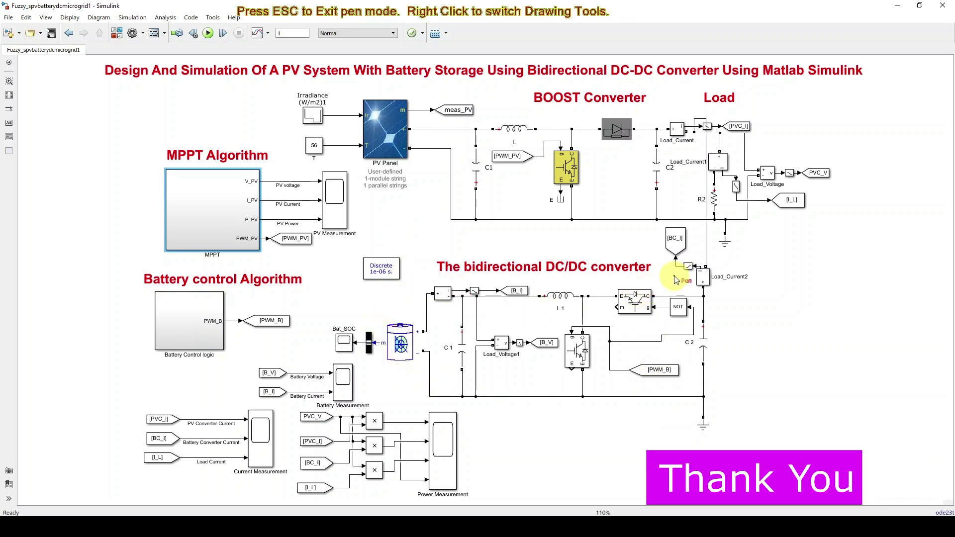
Outline the load-side bus section and circle the PVC_V measurement with the pen, clearing each mark.
{"action": "mouse_move", "coordinate": [675, 116]}
{"action": "left_mouse_down"}
{"action": "mouse_move", "coordinate": [661, 117]}
{"action": "mouse_move", "coordinate": [678, 393]}
{"action": "mouse_move", "coordinate": [724, 412]}
{"action": "mouse_move", "coordinate": [736, 267]}
{"action": "mouse_move", "coordinate": [730, 119]}
{"action": "mouse_move", "coordinate": [666, 113]}
{"action": "mouse_move", "coordinate": [662, 125]}
{"action": "left_mouse_up"}
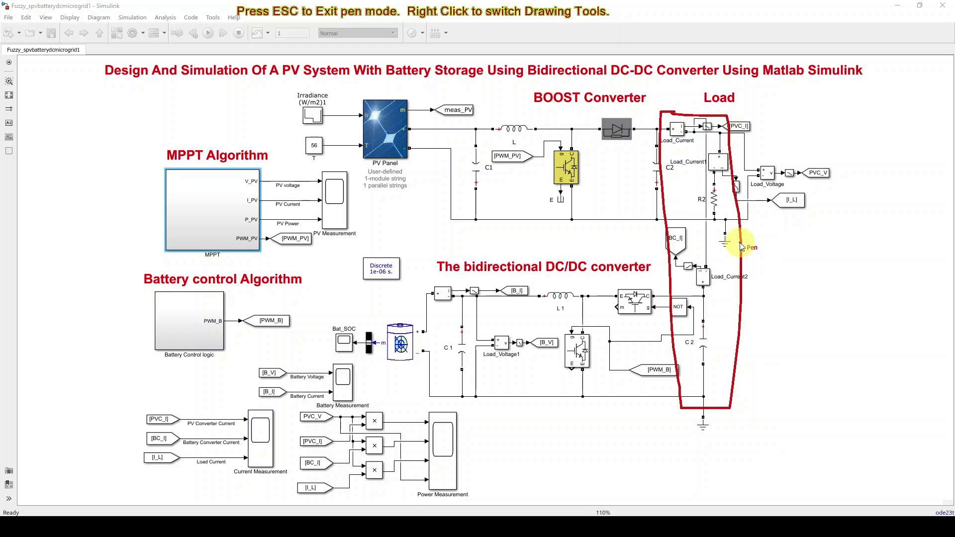
{"action": "key", "text": "Escape"}
{"action": "key", "text": "F9"}
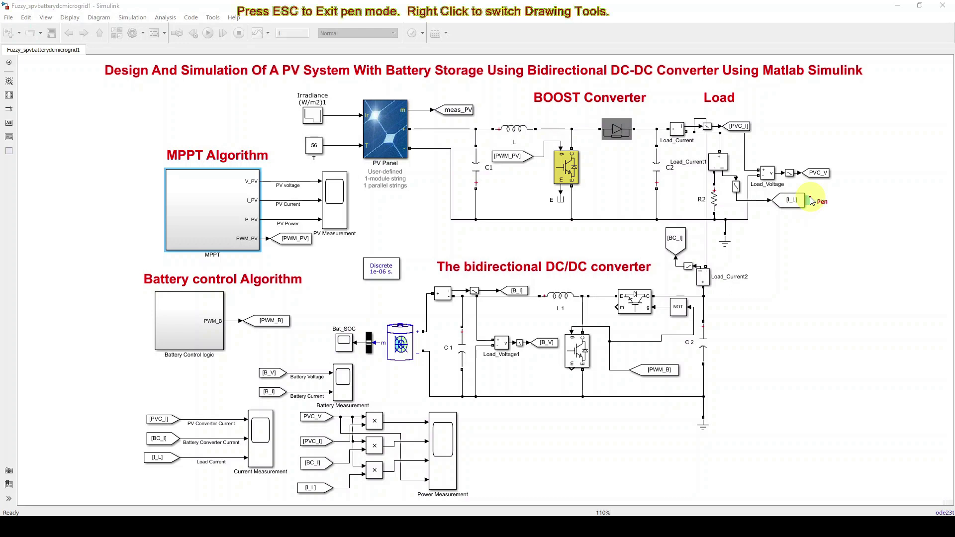
{"action": "mouse_move", "coordinate": [789, 184]}
{"action": "left_mouse_down"}
{"action": "mouse_move", "coordinate": [846, 183]}
{"action": "mouse_move", "coordinate": [783, 164]}
{"action": "left_mouse_up"}
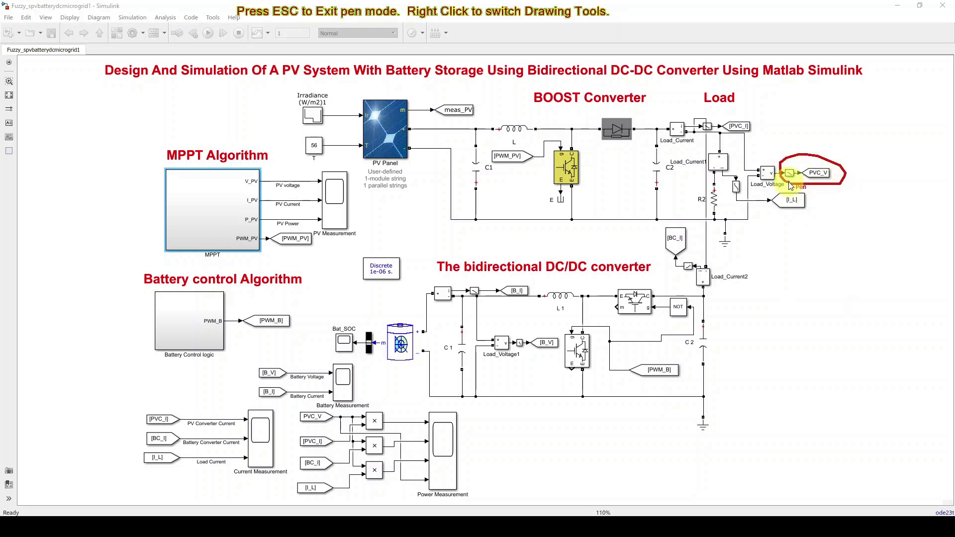
{"action": "key", "text": "Escape"}
Open the Battery Control logic subsystem and mark its V_ref and PVC_V inputs with the pen.
{"action": "left_click", "coordinate": [180, 321]}
{"action": "double_click", "coordinate": [180, 321]}
{"action": "left_click", "coordinate": [48, 95]}
{"action": "key", "text": "F9"}
{"action": "left_click_drag", "start_coordinate": [28, 109], "coordinate": [51, 109]}
{"action": "mouse_move", "coordinate": [32, 150]}
{"action": "left_mouse_down"}
{"action": "mouse_move", "coordinate": [65, 161]}
{"action": "mouse_move", "coordinate": [61, 142]}
{"action": "left_mouse_up"}
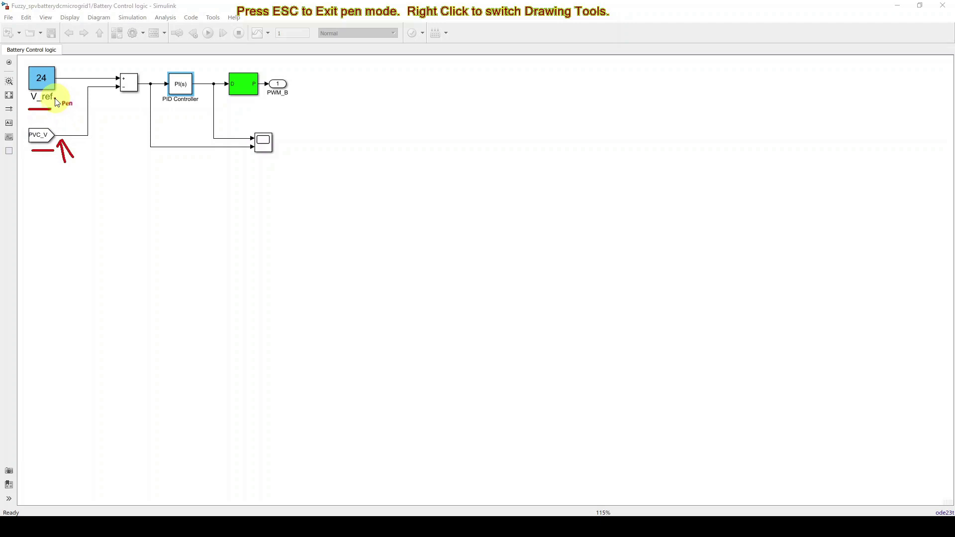
{"action": "mouse_move", "coordinate": [61, 117]}
{"action": "left_mouse_down"}
{"action": "mouse_move", "coordinate": [58, 98]}
{"action": "mouse_move", "coordinate": [66, 106]}
{"action": "left_mouse_up"}
{"action": "key", "text": "Escape"}
Return to the top-level model and point out the PVC_V load voltage tag, clearing the mark.
{"action": "left_click", "coordinate": [100, 33]}
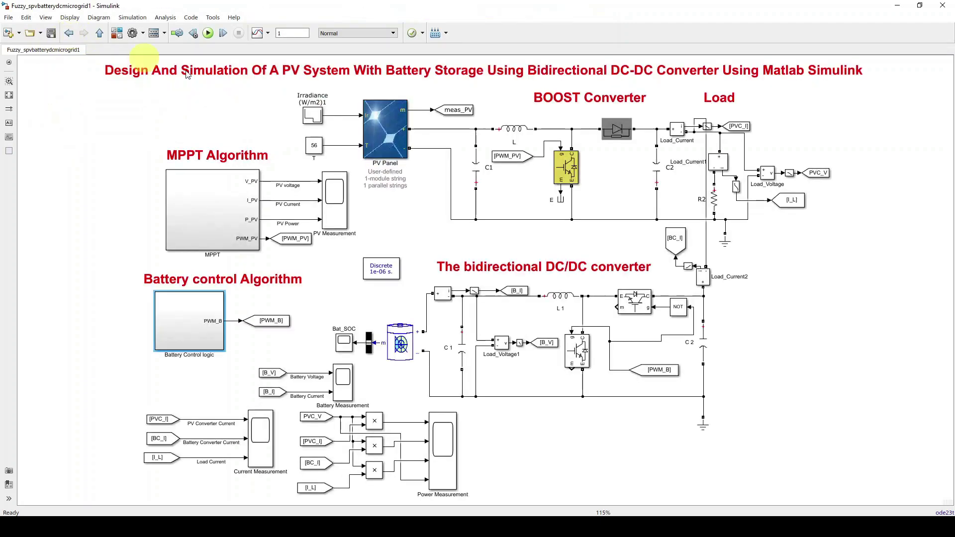
{"action": "key", "text": "ctrl+shift+p"}
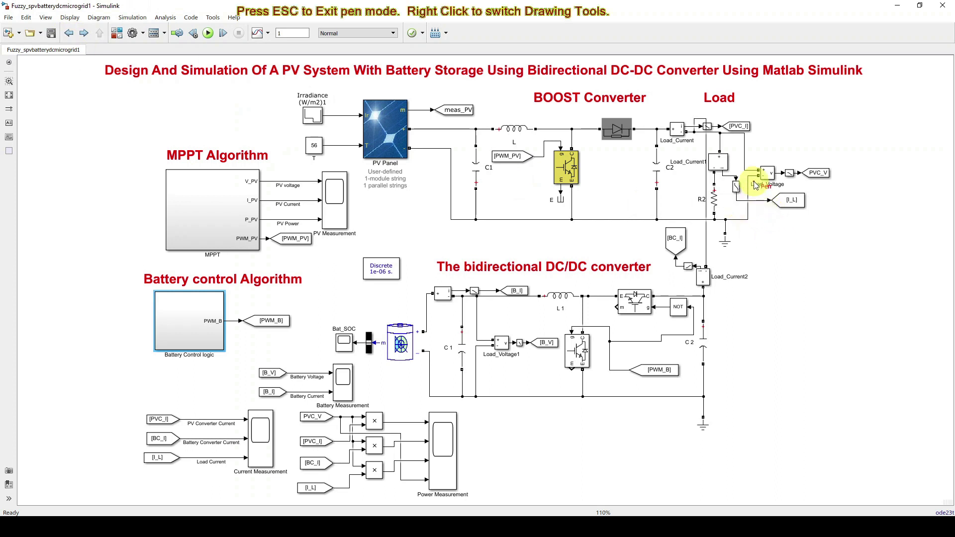
{"action": "mouse_move", "coordinate": [837, 153]}
{"action": "left_mouse_down"}
{"action": "mouse_move", "coordinate": [754, 148]}
{"action": "mouse_move", "coordinate": [761, 226]}
{"action": "mouse_move", "coordinate": [839, 152]}
{"action": "left_mouse_up"}
{"action": "key", "text": "ctrl+z"}
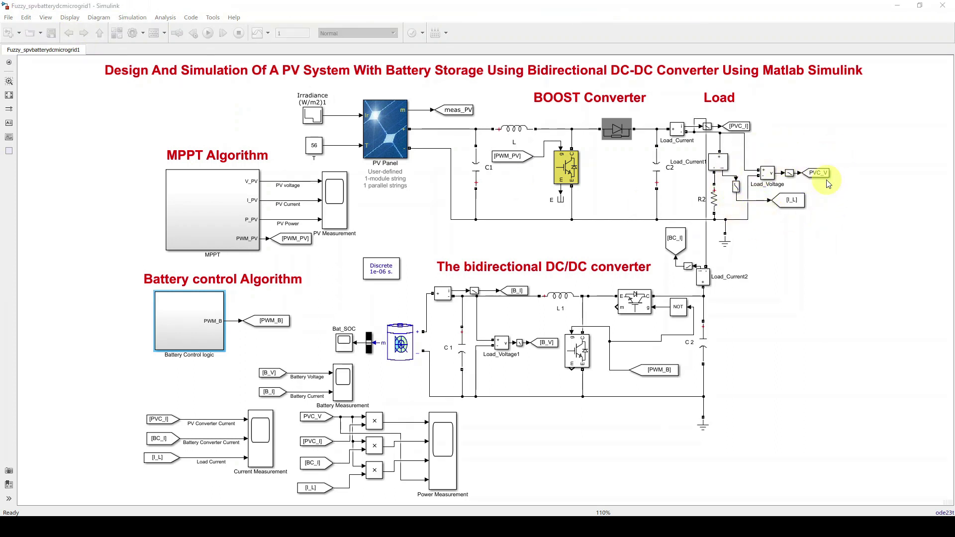
{"action": "key", "text": "Escape"}
Reopen the Battery Control logic and underline V_ref, the sum block, the PID Controller and the green PWM block.
{"action": "double_click", "coordinate": [203, 326]}
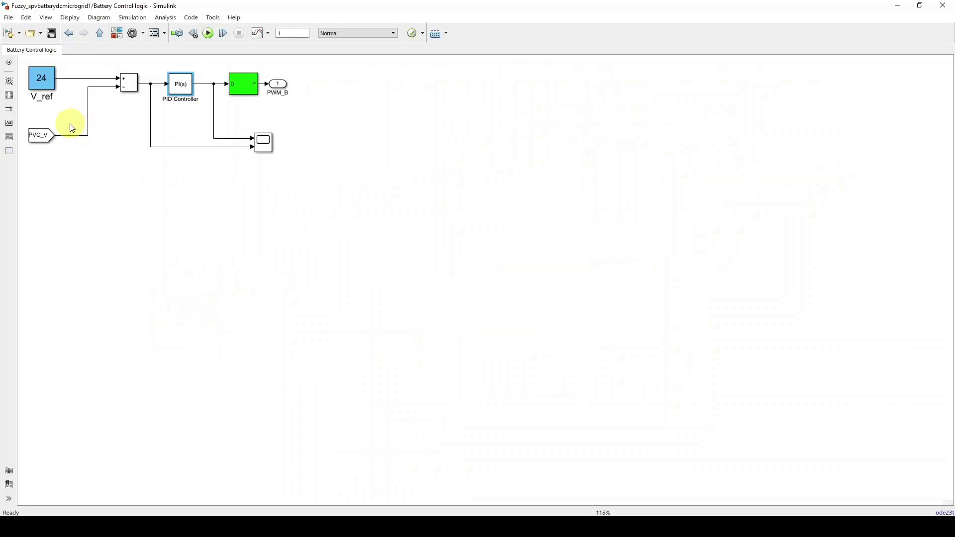
{"action": "key", "text": "F12"}
{"action": "left_click_drag", "start_coordinate": [34, 106], "coordinate": [53, 106]}
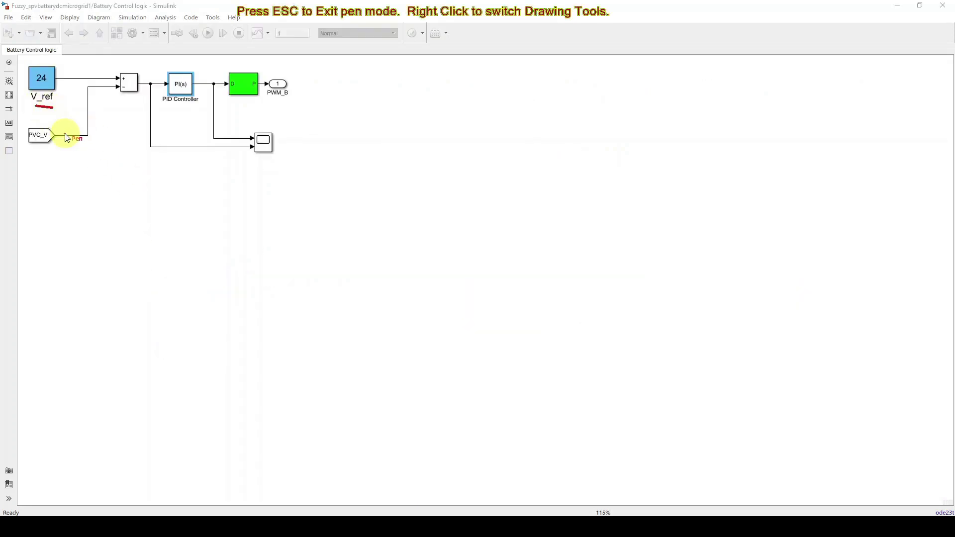
{"action": "key", "text": "Escape"}
{"action": "key", "text": "F12"}
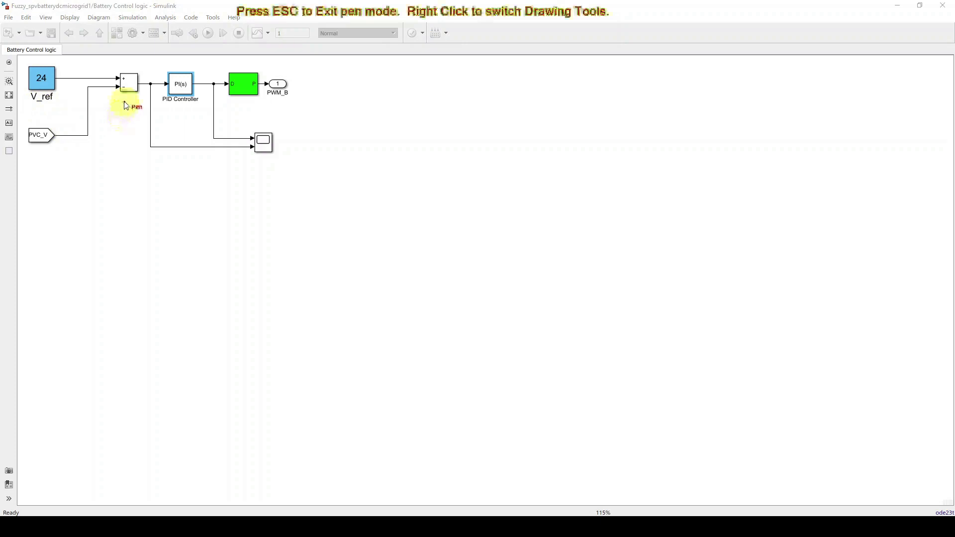
{"action": "mouse_move", "coordinate": [118, 96]}
{"action": "left_mouse_down"}
{"action": "mouse_move", "coordinate": [198, 109]}
{"action": "mouse_move", "coordinate": [265, 102]}
{"action": "left_mouse_up"}
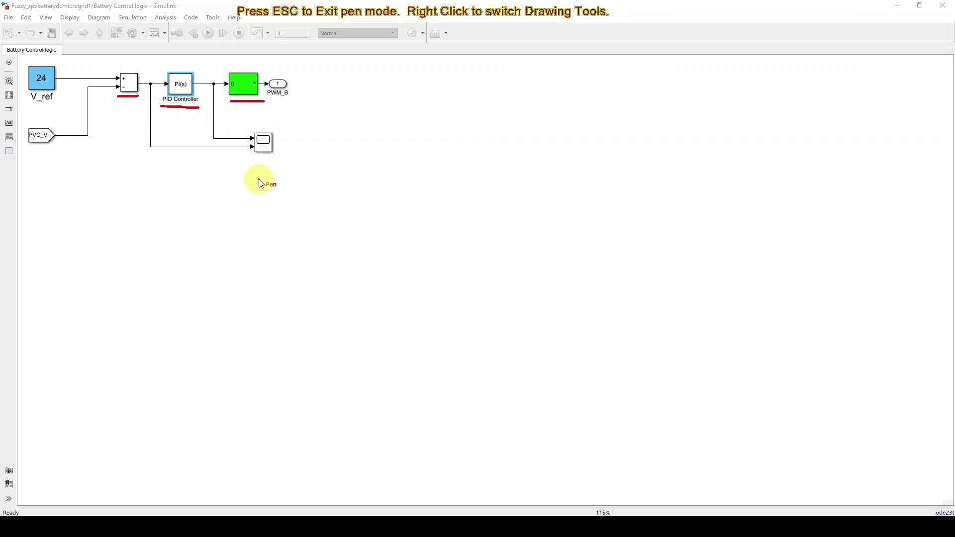
{"action": "key", "text": "Escape"}
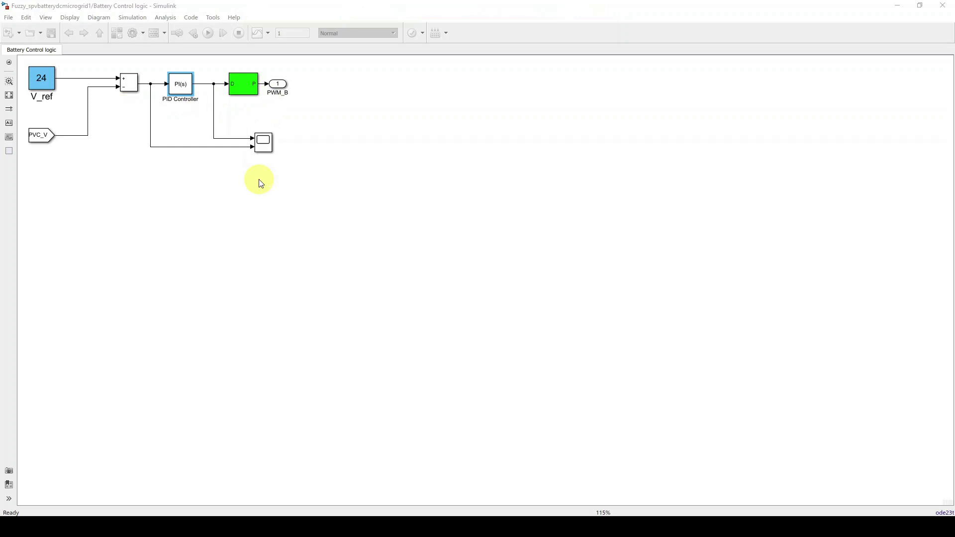
Inspect the proportional and integral gains of the existing PID Controller block.
{"action": "double_click", "coordinate": [185, 87]}
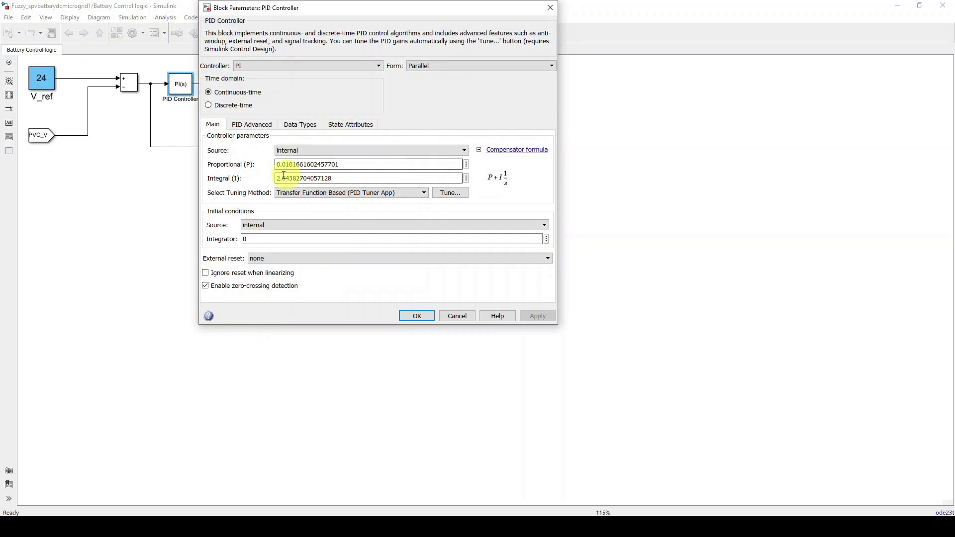
{"action": "double_click", "coordinate": [342, 162]}
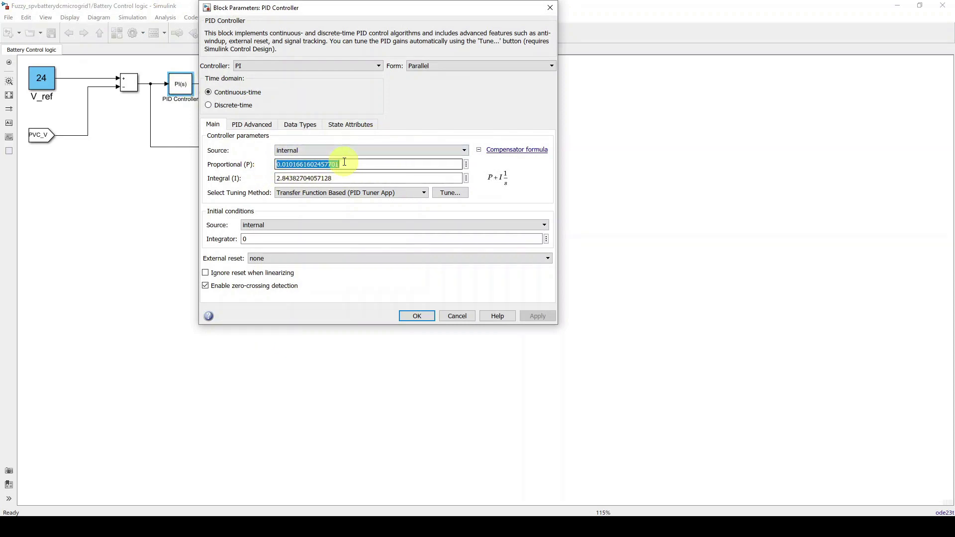
{"action": "left_click", "coordinate": [418, 316]}
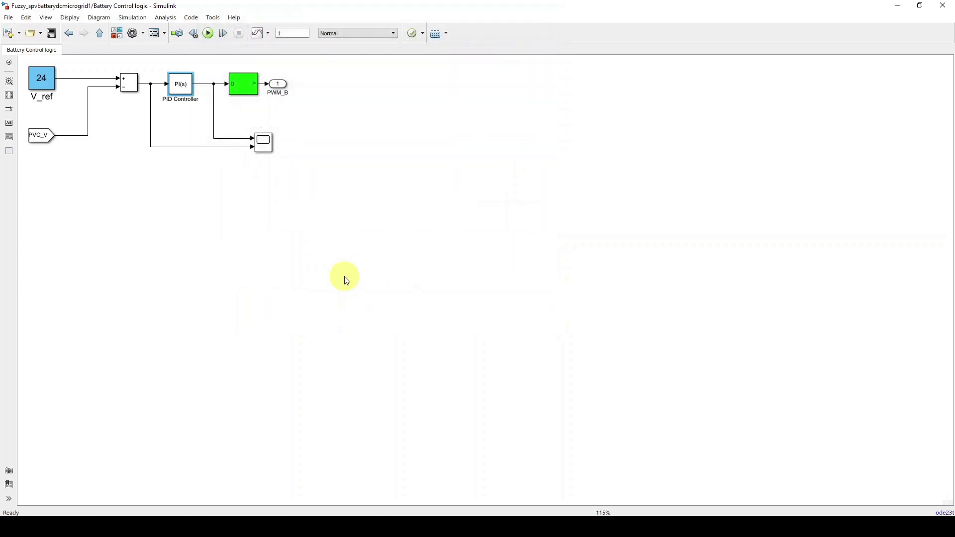
Replace the existing PI controller with a new PID Controller block between the sum block and the green PWM block.
{"action": "type", "text": "pid"}
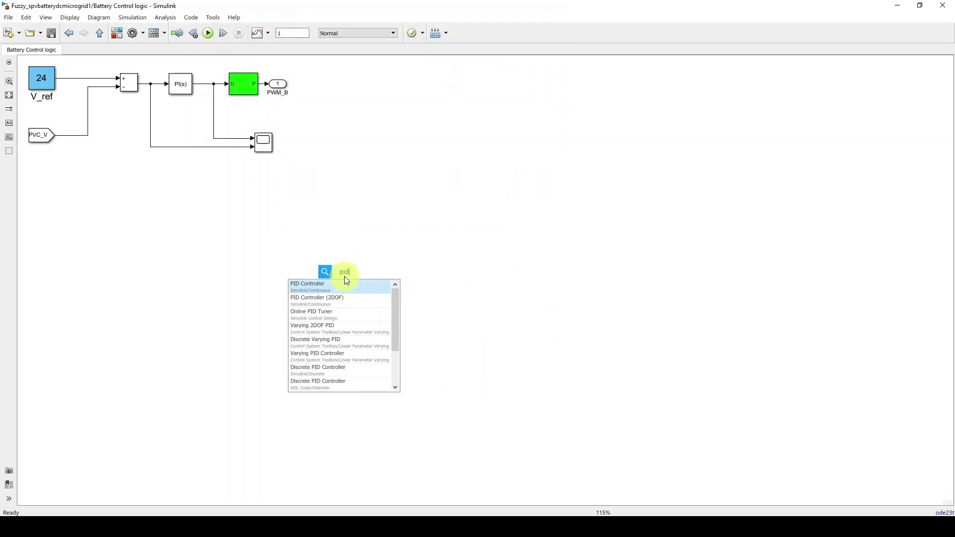
{"action": "key", "text": "Return"}
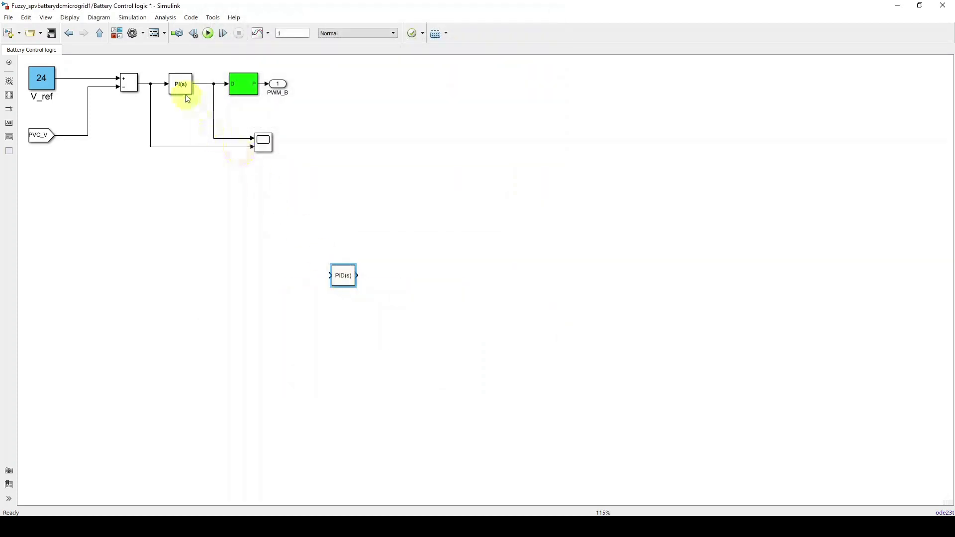
{"action": "key", "text": "Delete"}
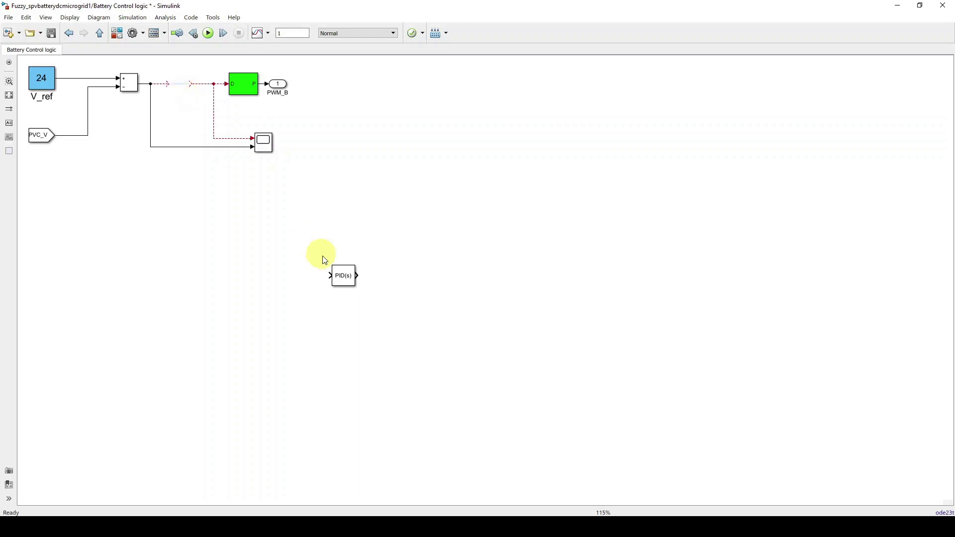
{"action": "left_click_drag", "start_coordinate": [345, 277], "coordinate": [187, 92]}
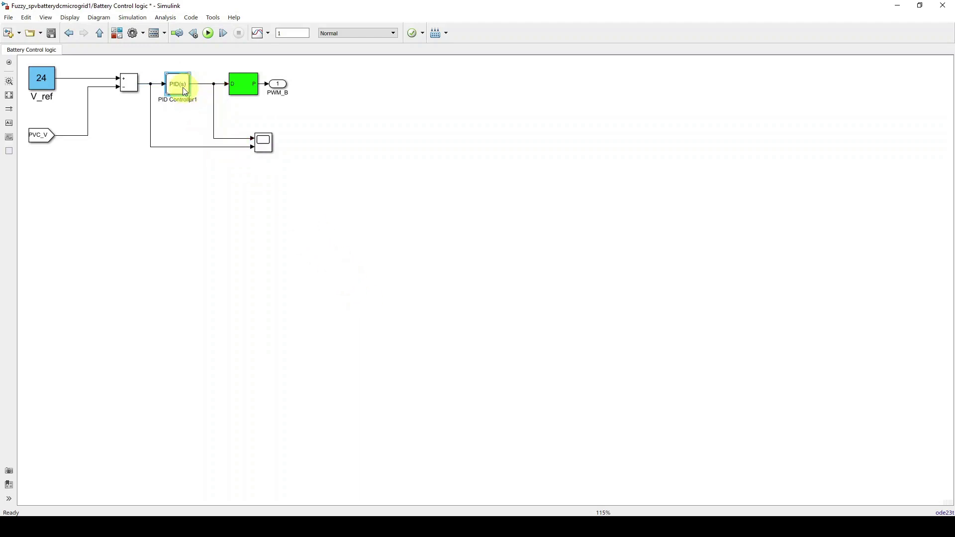
Change the new controller block's type to PI, keeping the proportional and integral gains at 1.
{"action": "double_click", "coordinate": [184, 88]}
{"action": "left_click", "coordinate": [295, 161]}
{"action": "double_click", "coordinate": [289, 178]}
{"action": "double_click", "coordinate": [280, 164]}
{"action": "double_click", "coordinate": [286, 178]}
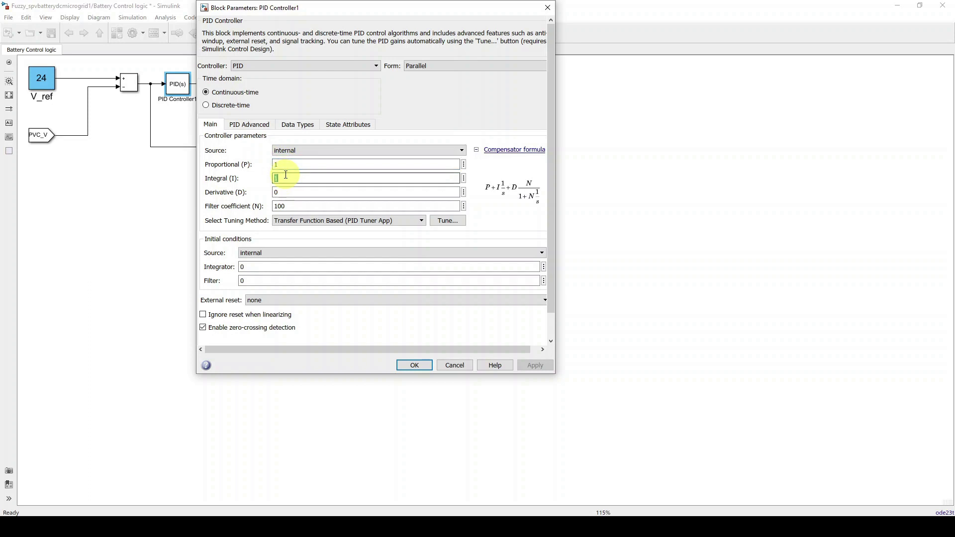
{"action": "left_click", "coordinate": [279, 65]}
{"action": "left_click", "coordinate": [266, 82]}
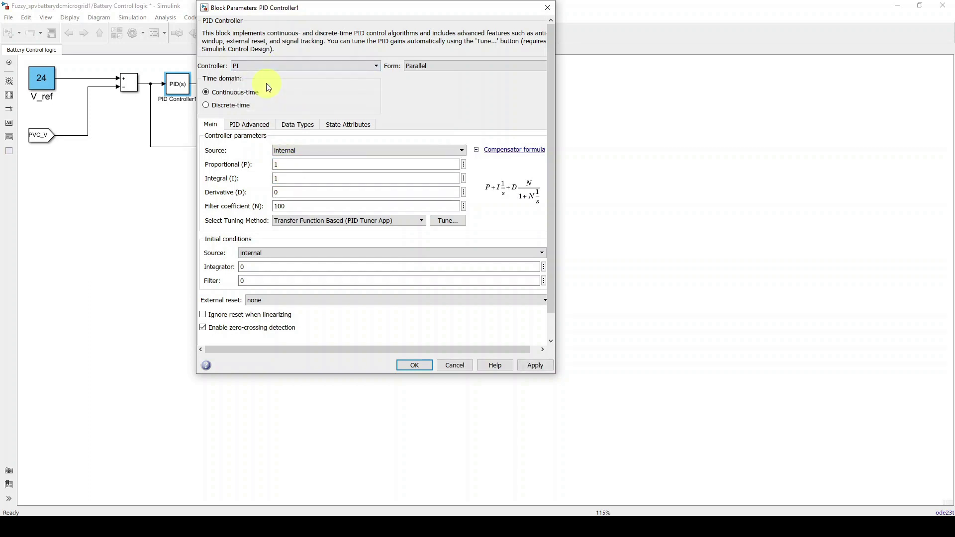
{"action": "left_click", "coordinate": [531, 316]}
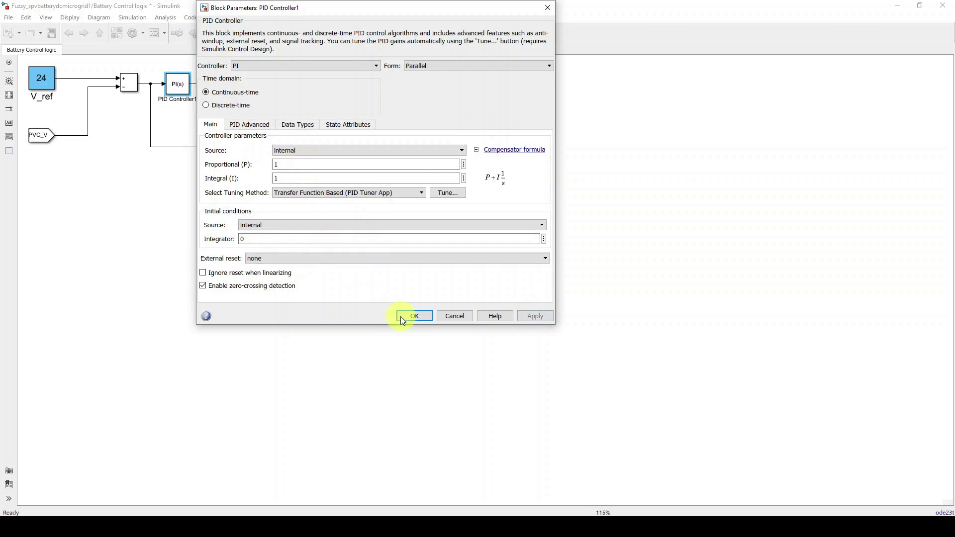
{"action": "left_click", "coordinate": [414, 316]}
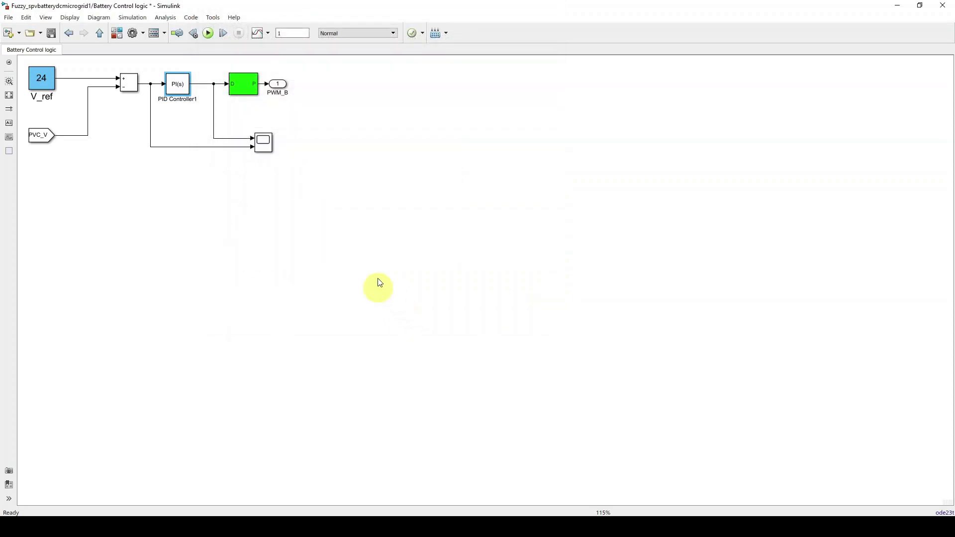
Run the simulation from the top-level model's PV Measurement scope and bring up the other measurement scopes.
{"action": "left_click", "coordinate": [70, 35]}
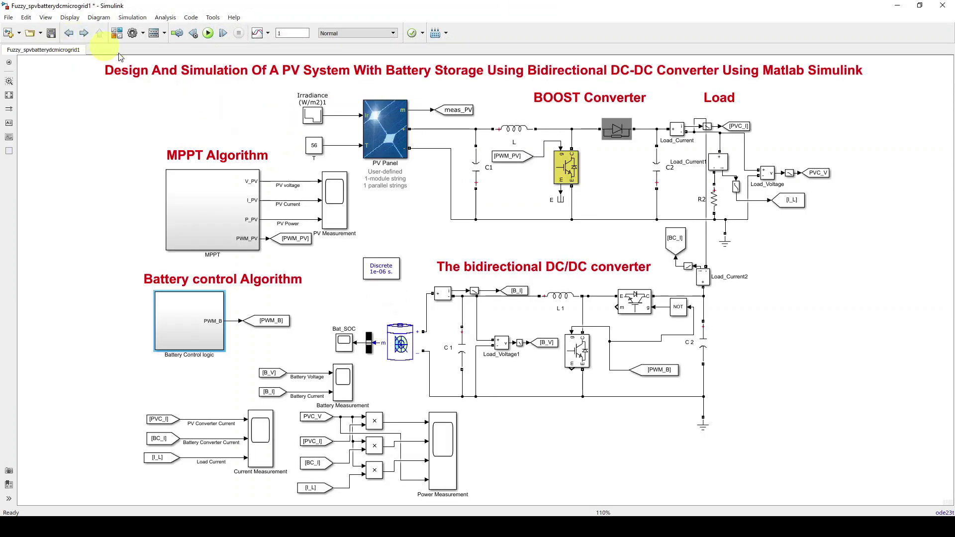
{"action": "double_click", "coordinate": [341, 212]}
{"action": "left_click", "coordinate": [43, 41]}
{"action": "left_click", "coordinate": [266, 435]}
{"action": "mouse_move", "coordinate": [356, 515]}
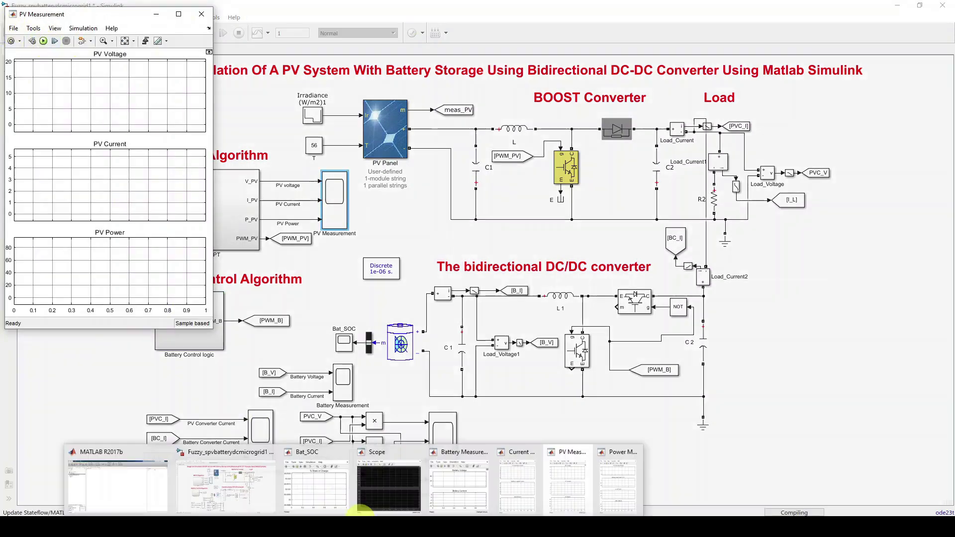
{"action": "left_click", "coordinate": [440, 513]}
{"action": "left_click", "coordinate": [337, 500]}
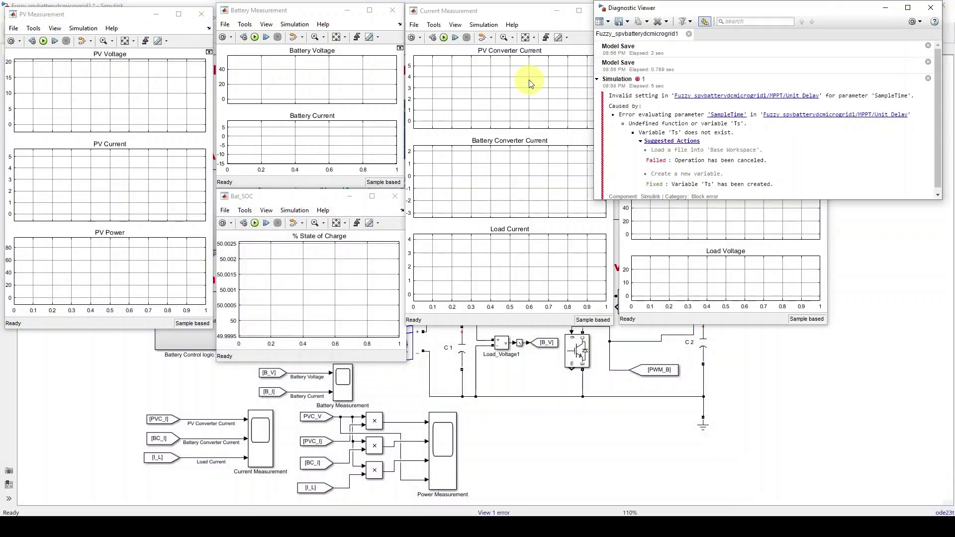
Rerun the simulation from the Current Measurement scope and rescale the Power Measurement plots to fit.
{"action": "left_click", "coordinate": [486, 11]}
{"action": "left_click", "coordinate": [444, 37]}
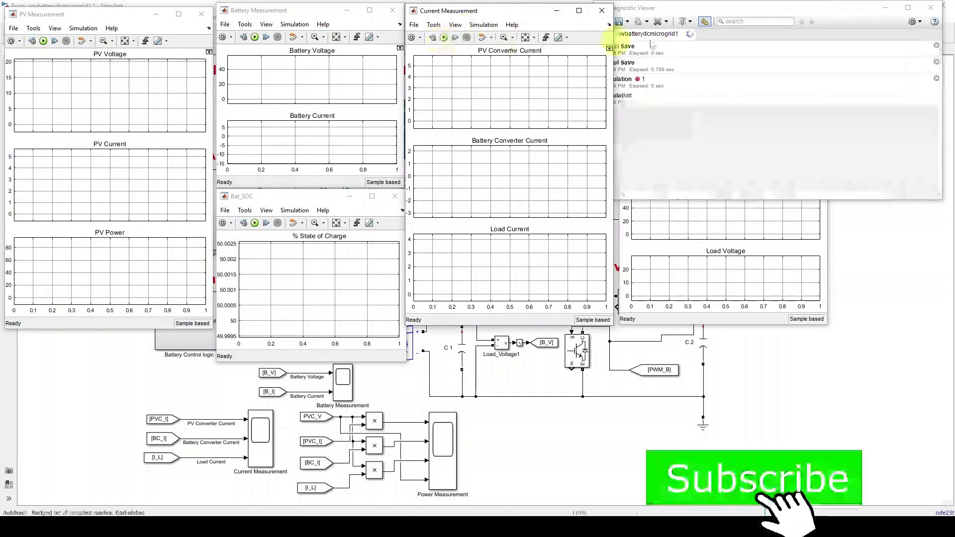
{"action": "left_click", "coordinate": [874, 11]}
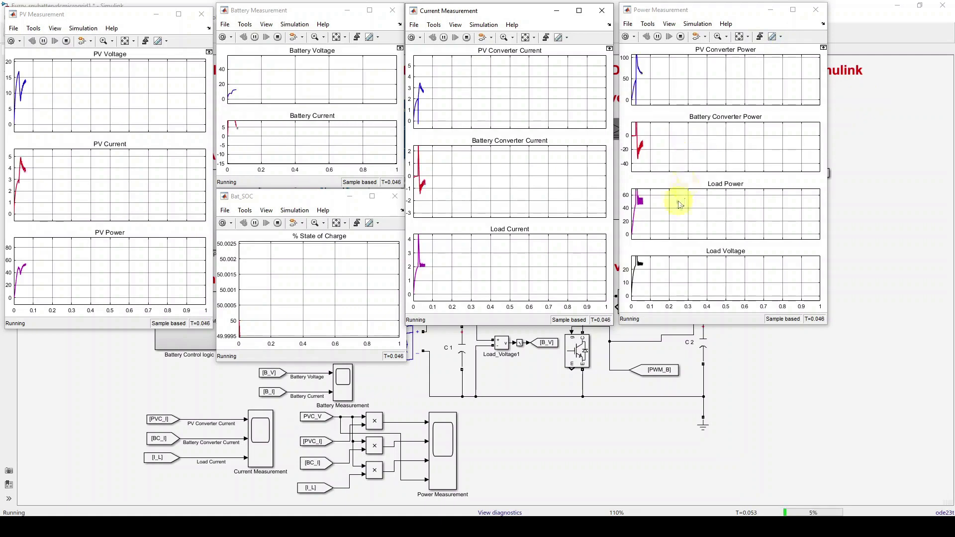
{"action": "left_click", "coordinate": [740, 37]}
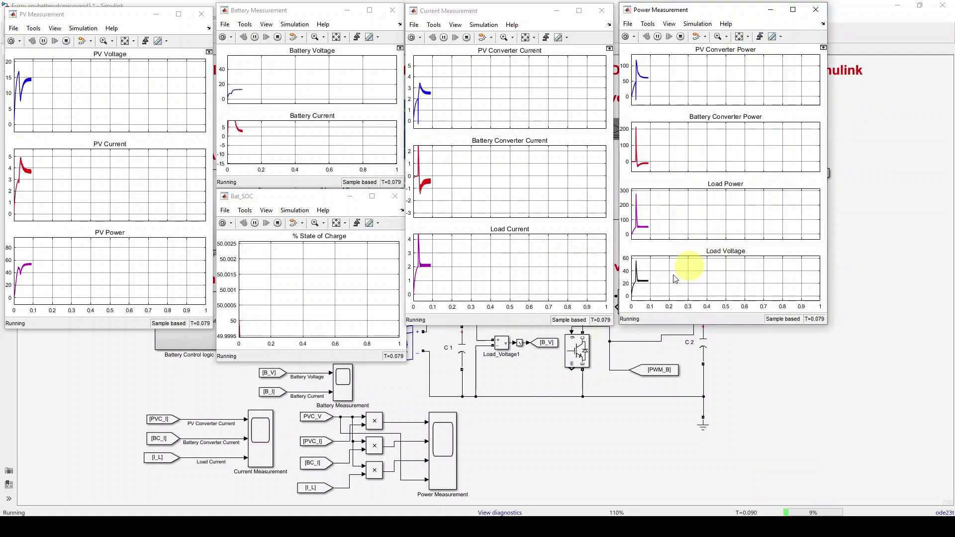
Circle the load voltage and PV power curves with the pen, clear the marks and stop the simulation.
{"action": "key", "text": "F9"}
{"action": "mouse_move", "coordinate": [653, 284]}
{"action": "left_mouse_down"}
{"action": "mouse_move", "coordinate": [628, 273]}
{"action": "mouse_move", "coordinate": [667, 273]}
{"action": "mouse_move", "coordinate": [657, 289]}
{"action": "left_mouse_up"}
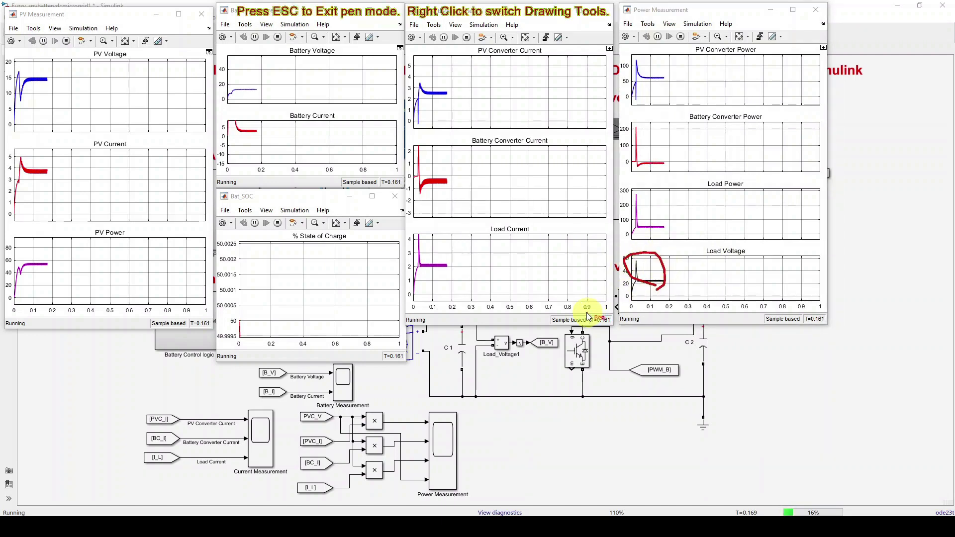
{"action": "mouse_move", "coordinate": [59, 256]}
{"action": "left_mouse_down"}
{"action": "mouse_move", "coordinate": [10, 256]}
{"action": "mouse_move", "coordinate": [9, 271]}
{"action": "mouse_move", "coordinate": [59, 280]}
{"action": "left_mouse_up"}
{"action": "left_click", "coordinate": [48, 261]}
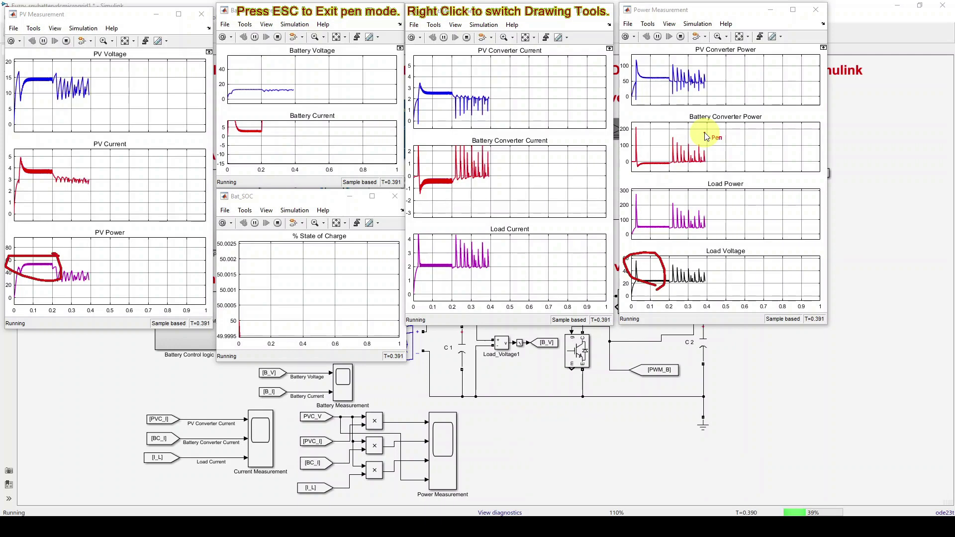
{"action": "key", "text": "Escape"}
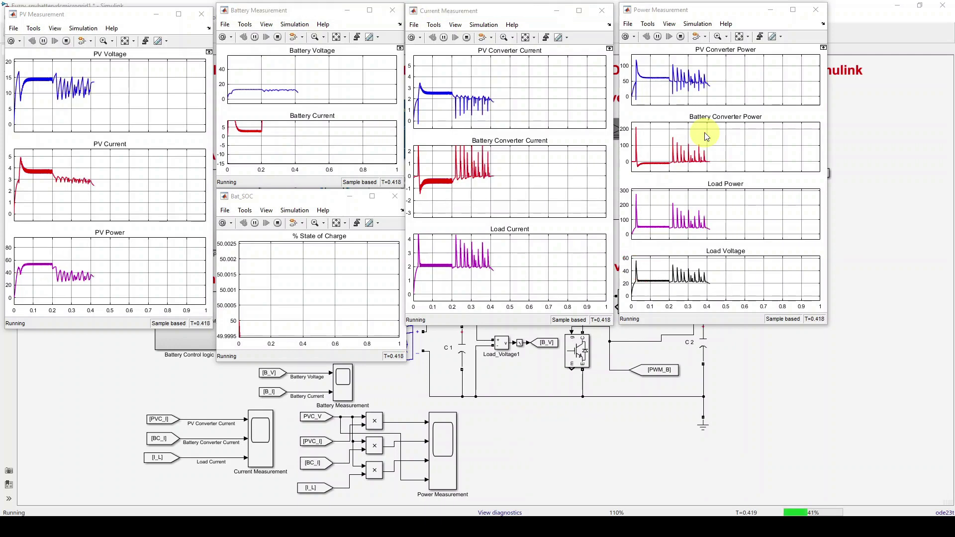
{"action": "left_click", "coordinate": [66, 42]}
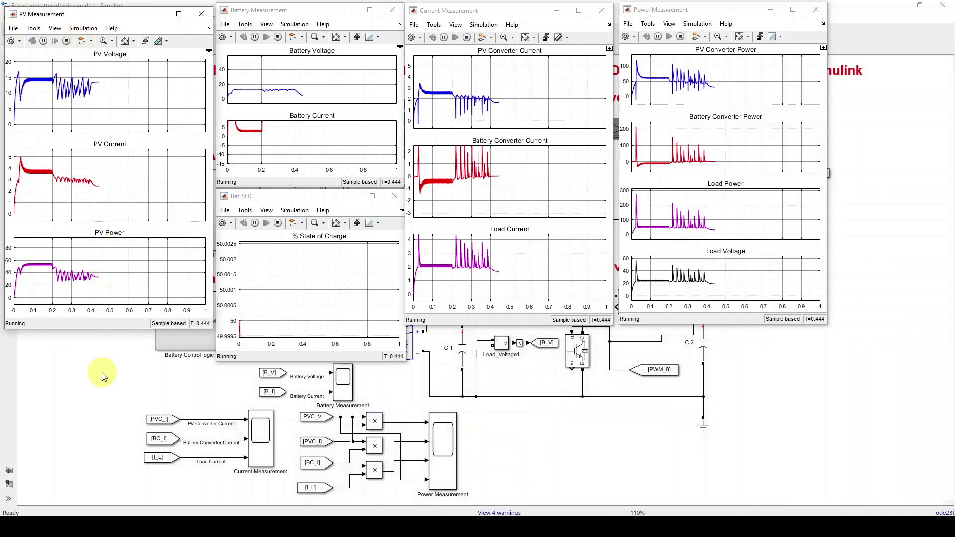
Open the PI controller's parameters inside the Battery Control logic subsystem and launch the PID Tuner for it.
{"action": "left_click", "coordinate": [96, 378]}
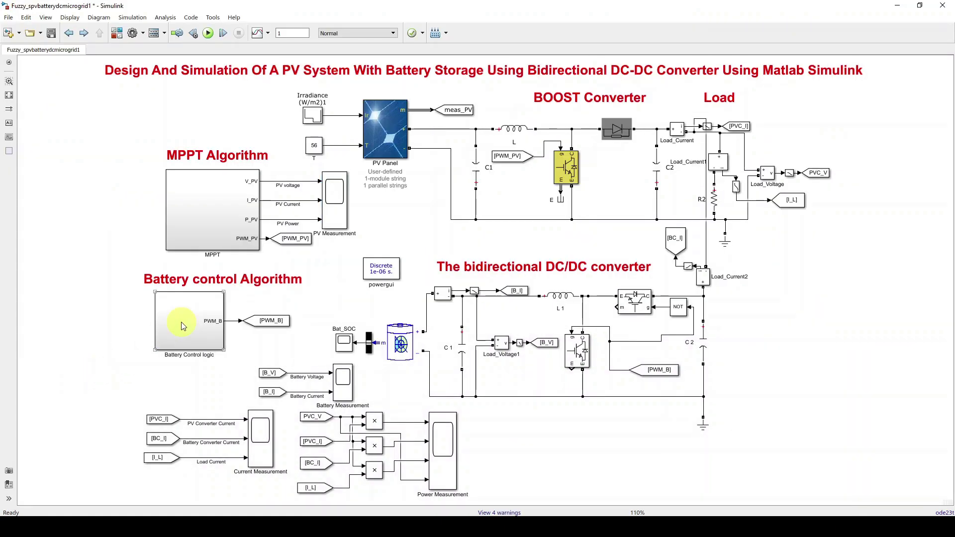
{"action": "double_click", "coordinate": [182, 320]}
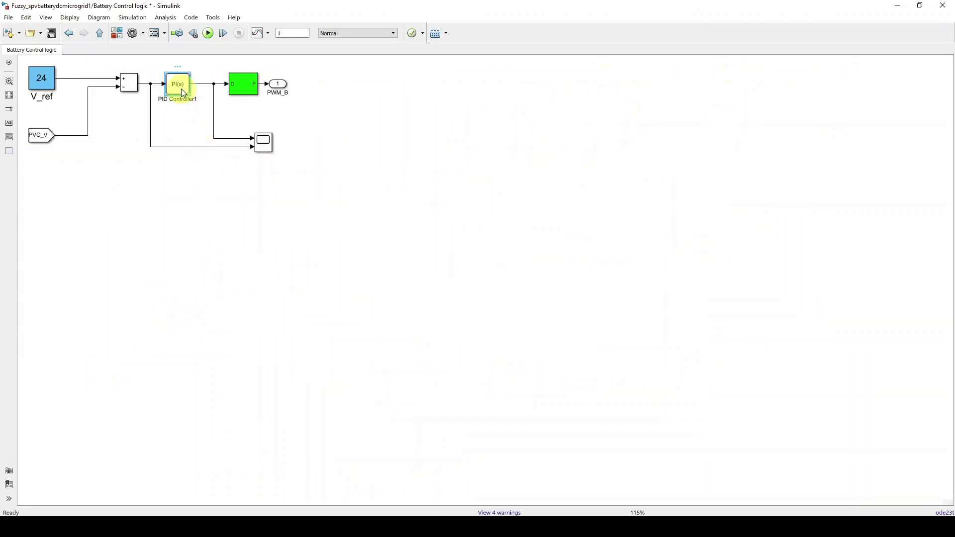
{"action": "double_click", "coordinate": [184, 93]}
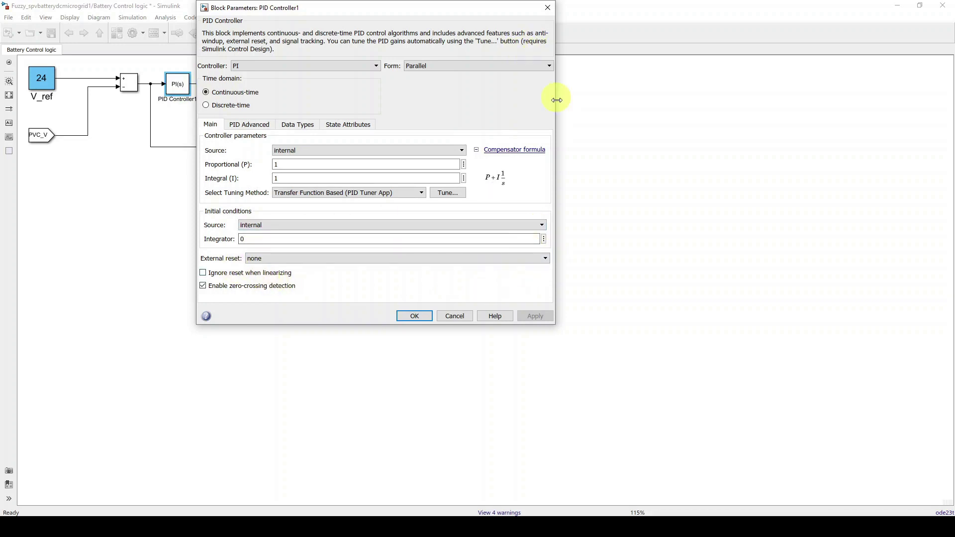
{"action": "left_click_drag", "start_coordinate": [557, 101], "coordinate": [641, 107]}
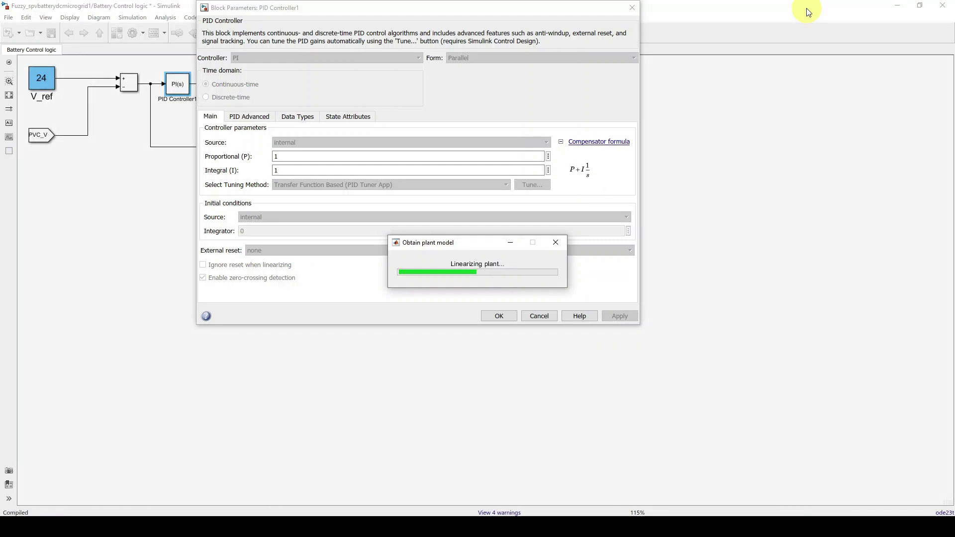
{"action": "key", "text": "XF86AudioRaiseVolume"}
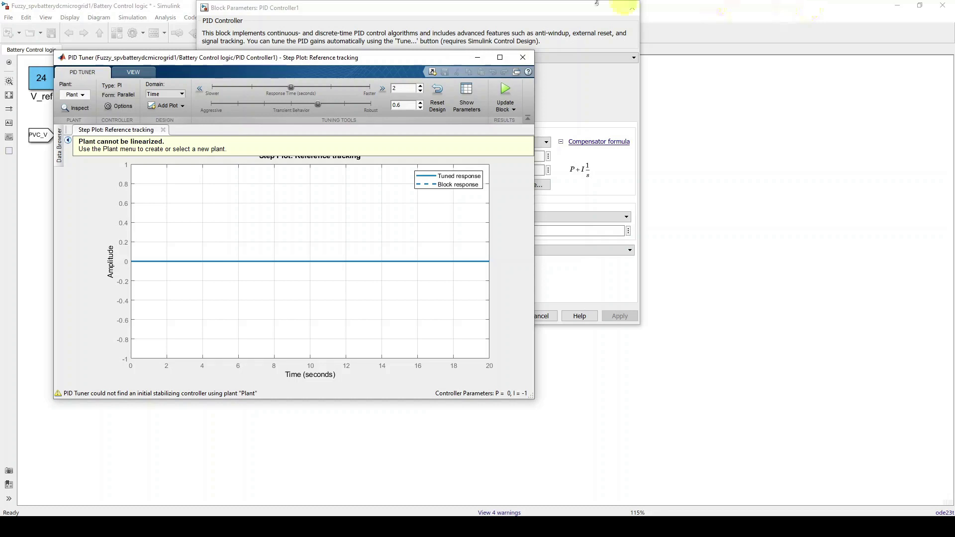
{"action": "left_click_drag", "start_coordinate": [292, 57], "coordinate": [464, 81]}
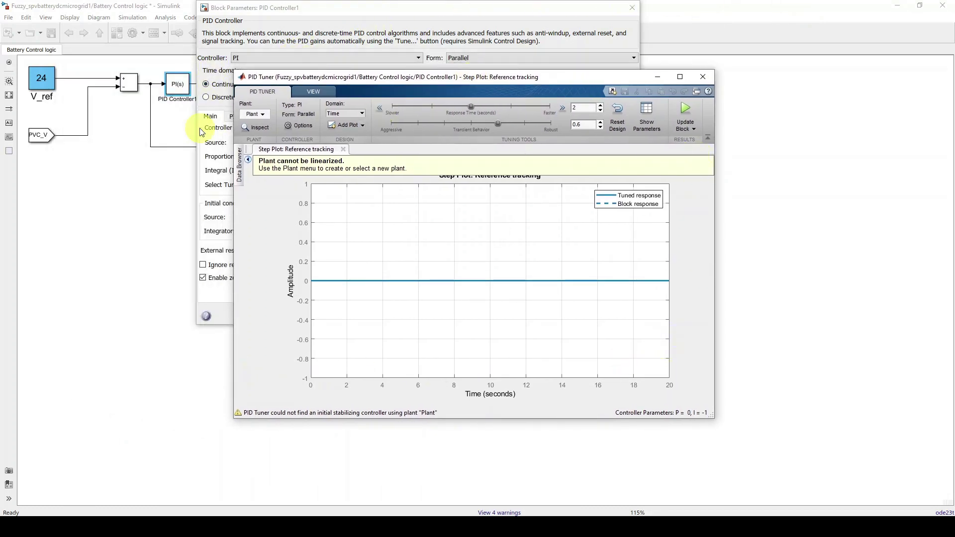
Start identifying a new linear plant from input/output data in the PID Tuner.
{"action": "left_click", "coordinate": [259, 115]}
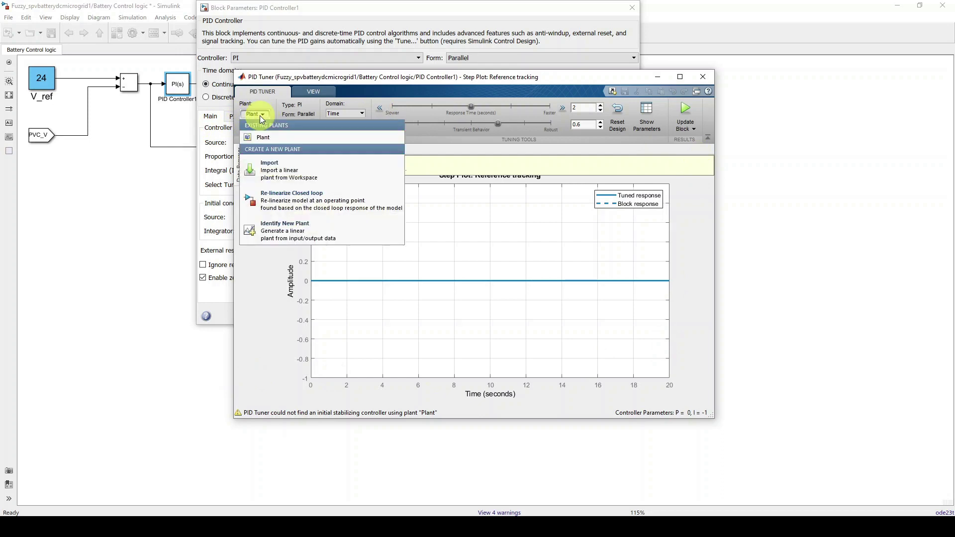
{"action": "left_click", "coordinate": [283, 231]}
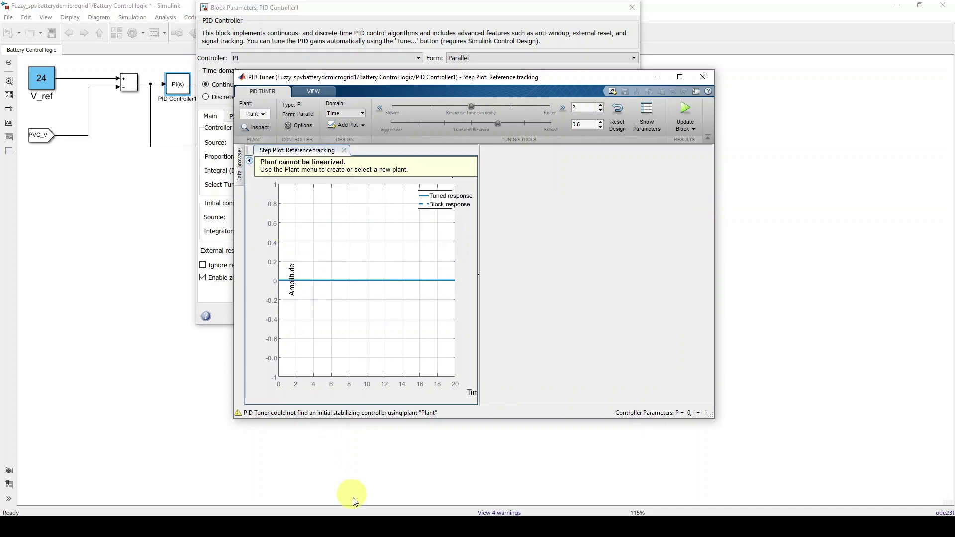
{"action": "left_click", "coordinate": [381, 516]}
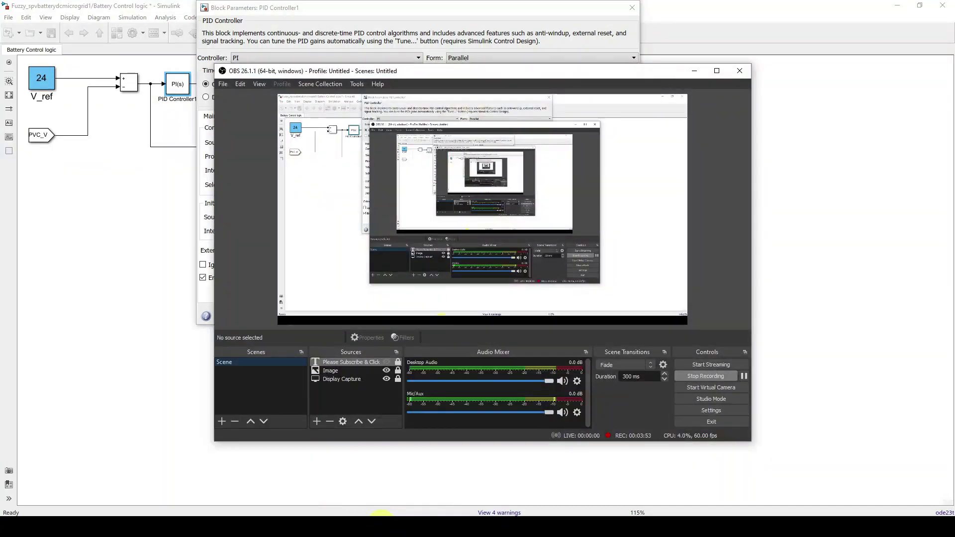
{"action": "left_click", "coordinate": [381, 516]}
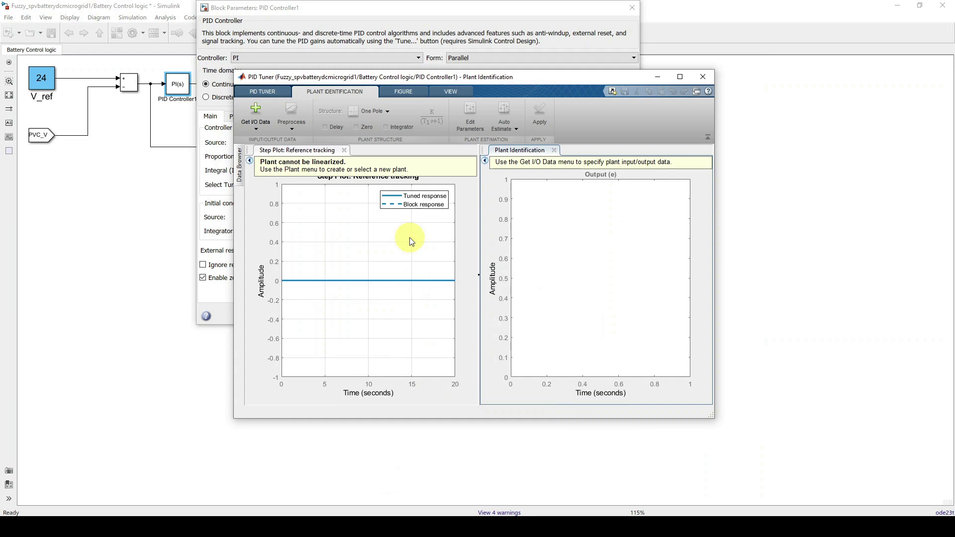
Choose to obtain the plant's input/output data by simulating the Simulink model, keeping the control logic diagram in view.
{"action": "left_click_drag", "start_coordinate": [300, 77], "coordinate": [326, 76]}
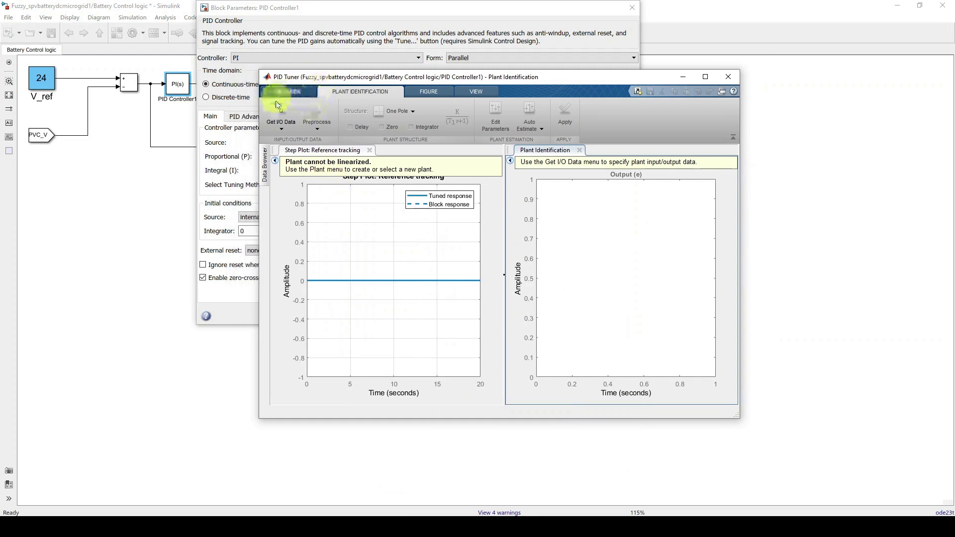
{"action": "left_click", "coordinate": [283, 126]}
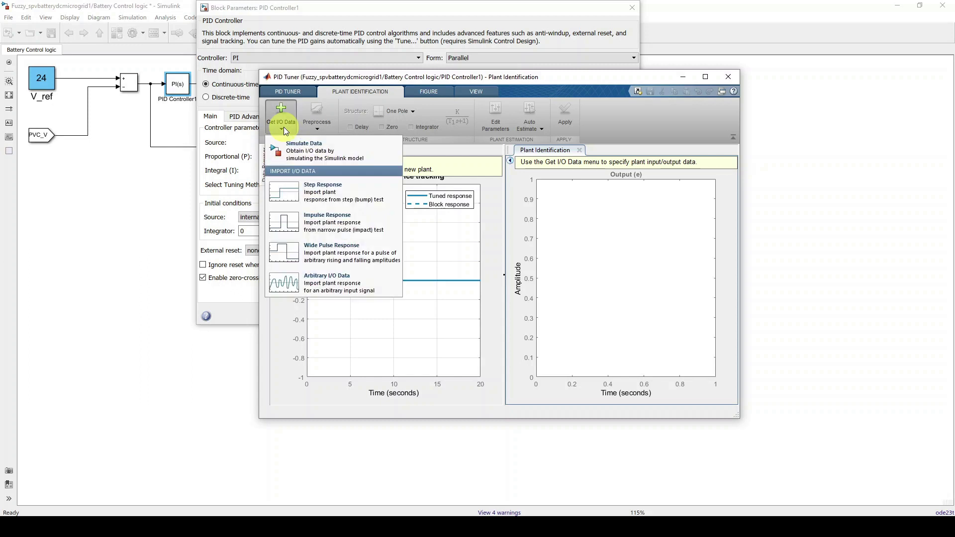
{"action": "left_click", "coordinate": [307, 151]}
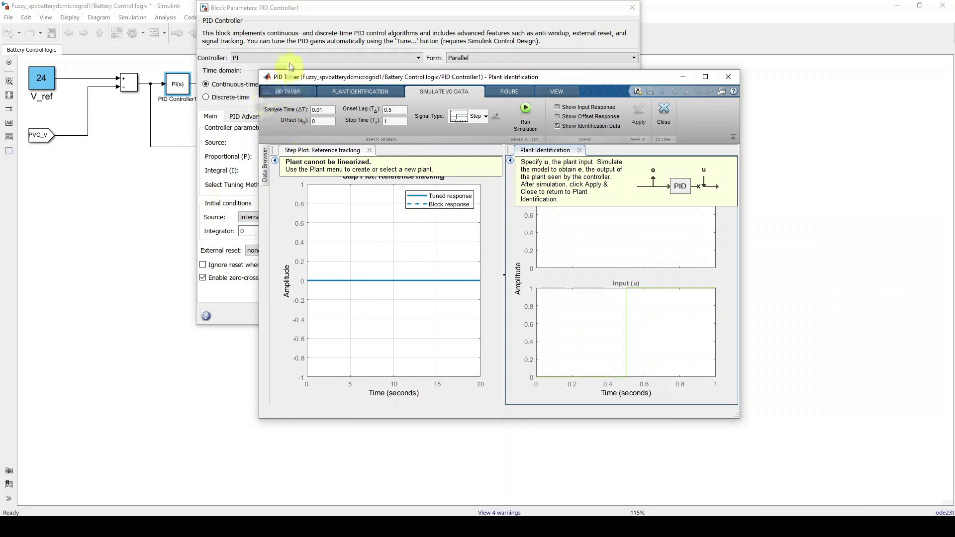
{"action": "left_click_drag", "start_coordinate": [304, 8], "coordinate": [535, 22]}
{"action": "left_click_drag", "start_coordinate": [340, 79], "coordinate": [432, 71]}
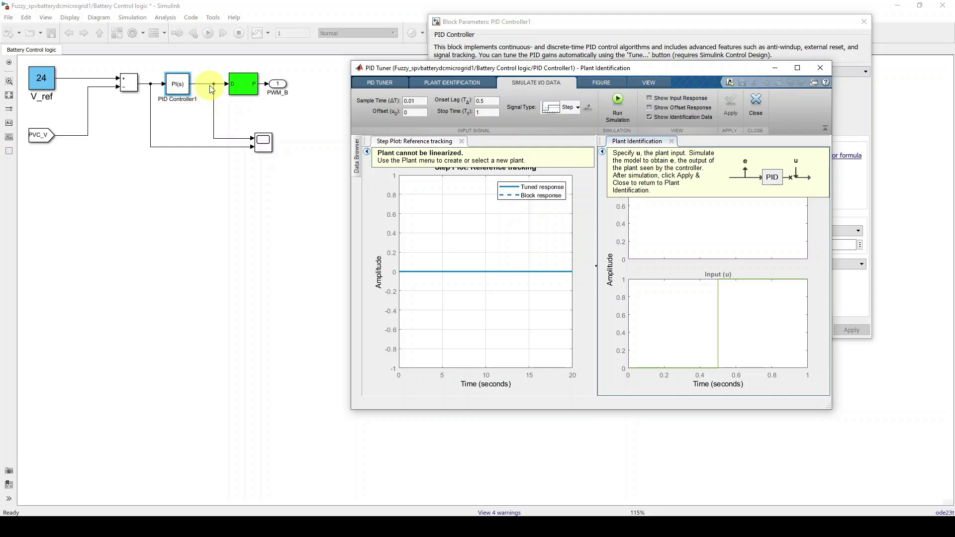
Set the offset of the plant's step input signal to 0.1.
{"action": "left_click", "coordinate": [419, 114]}
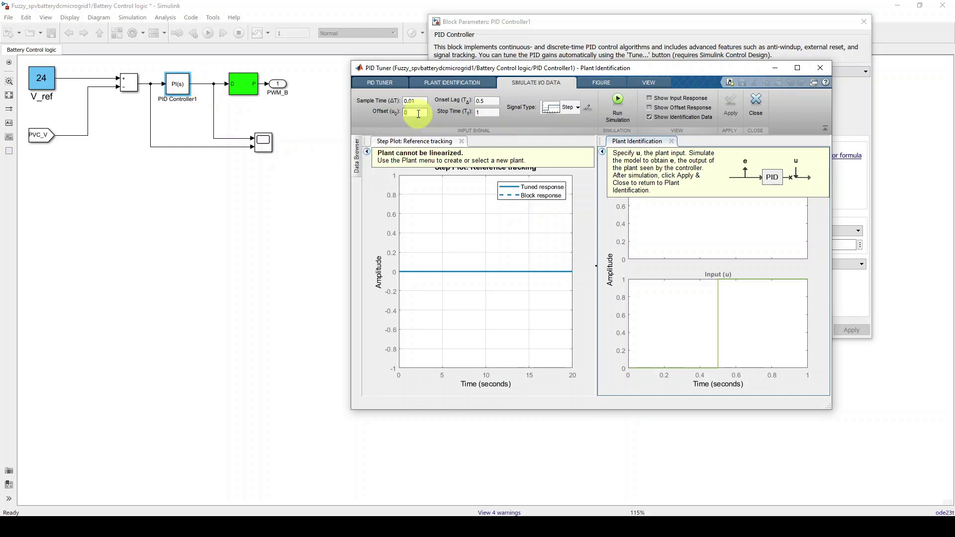
{"action": "type", "text": ".1"}
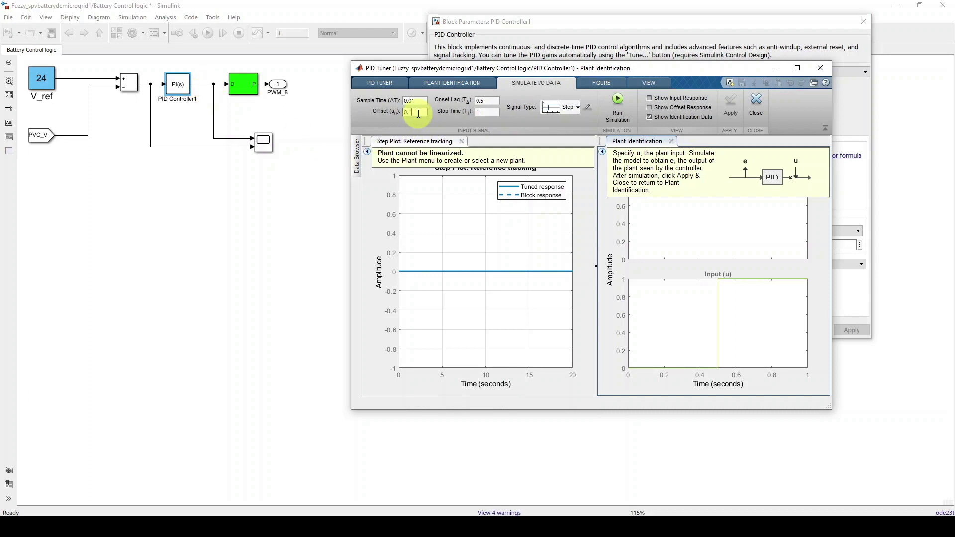
{"action": "mouse_move", "coordinate": [553, 72]}
{"action": "left_mouse_down"}
{"action": "mouse_move", "coordinate": [544, 80]}
{"action": "mouse_move", "coordinate": [539, 72]}
{"action": "left_mouse_up"}
Try a stop time of 0.5 and an onset lag of 0.25 for the step input, and return the lag to 0.5.
{"action": "left_click", "coordinate": [474, 112]}
{"action": "key", "text": "Return"}
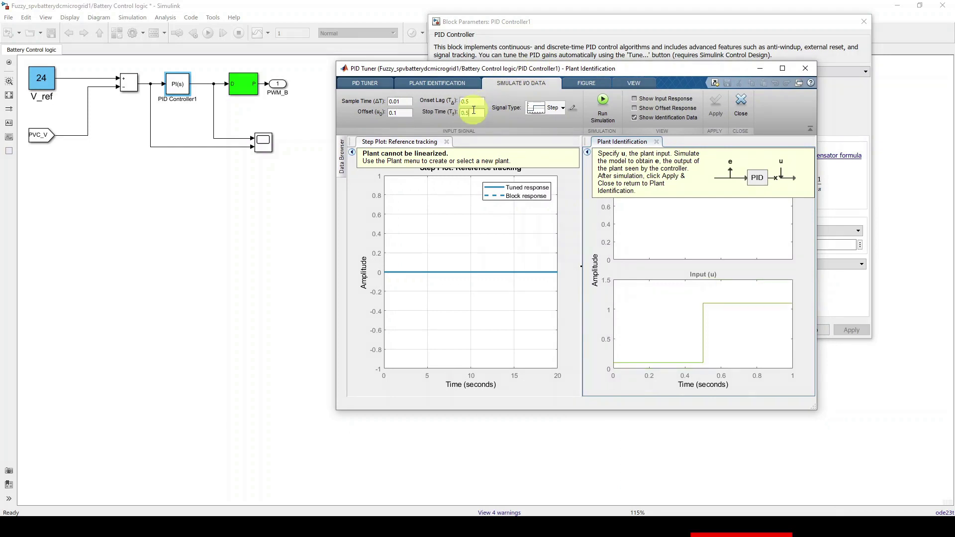
{"action": "left_click", "coordinate": [475, 102]}
{"action": "key", "text": "BackSpace"}
{"action": "type", "text": "25"}
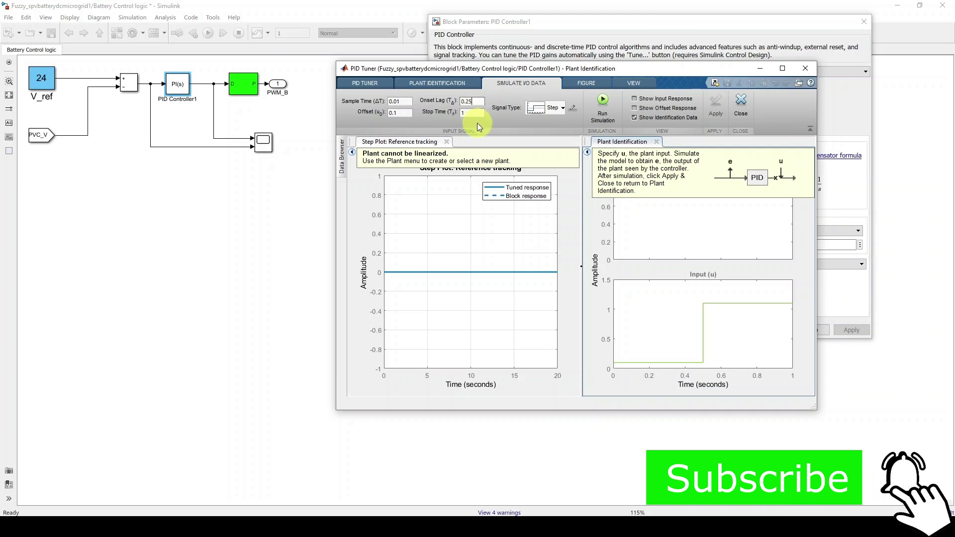
{"action": "key", "text": "Return"}
{"action": "key", "text": "BackSpace"}
{"action": "key", "text": "BackSpace"}
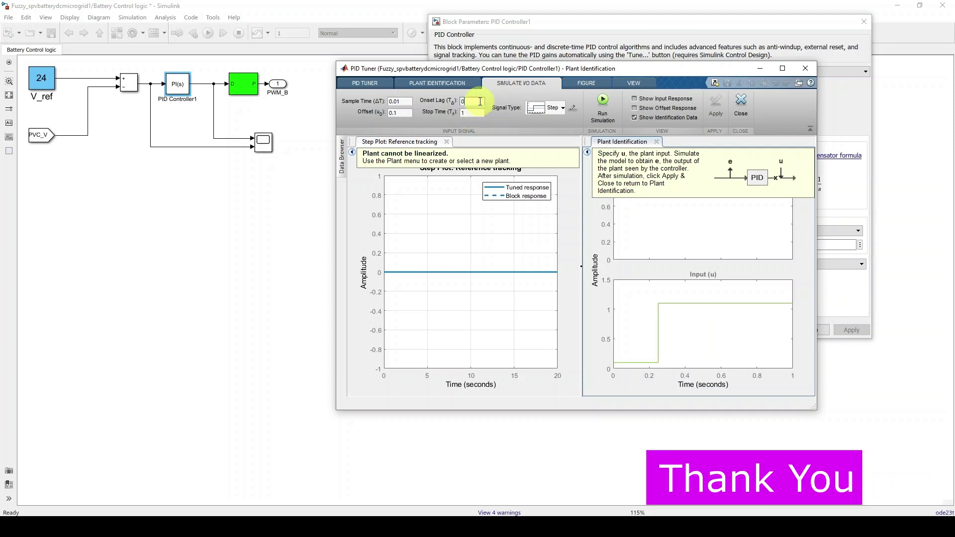
{"action": "type", "text": "5"}
{"action": "double_click", "coordinate": [478, 113]}
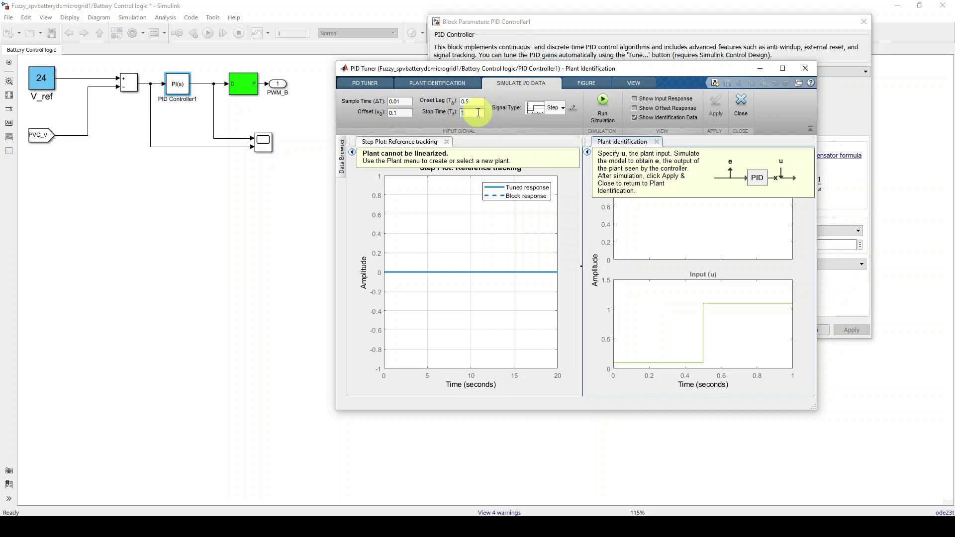
{"action": "key", "text": "Return"}
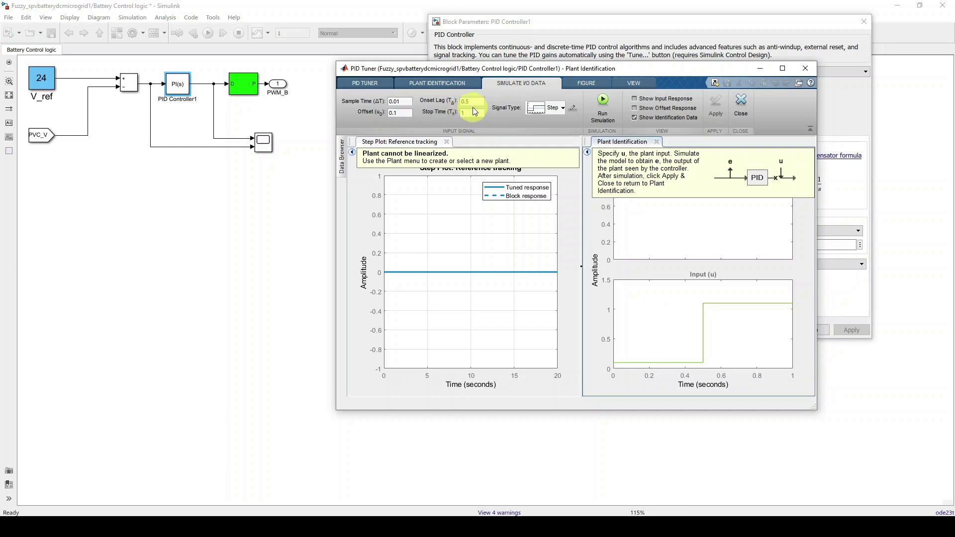
Set the amplitude of the step input signal to 0.2.
{"action": "left_click", "coordinate": [573, 108]}
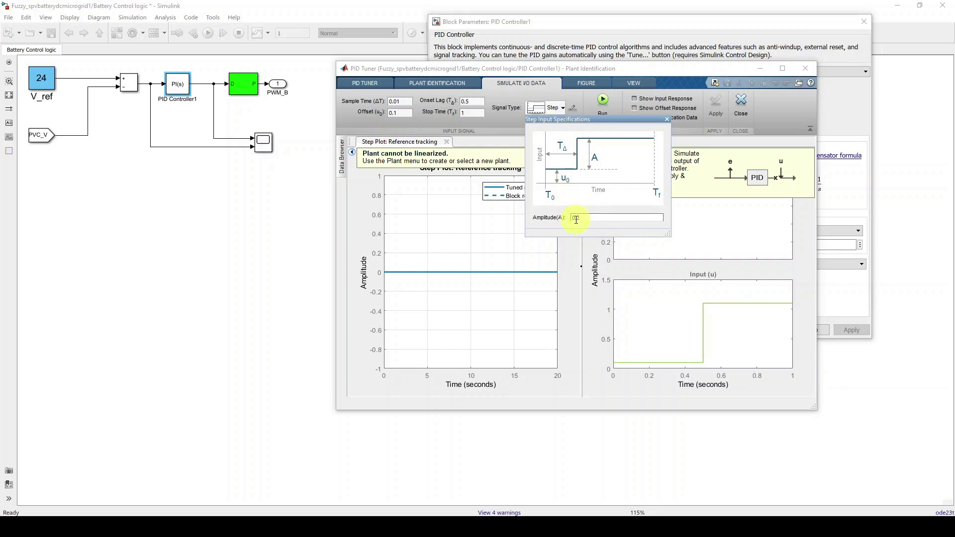
{"action": "left_click", "coordinate": [575, 108]}
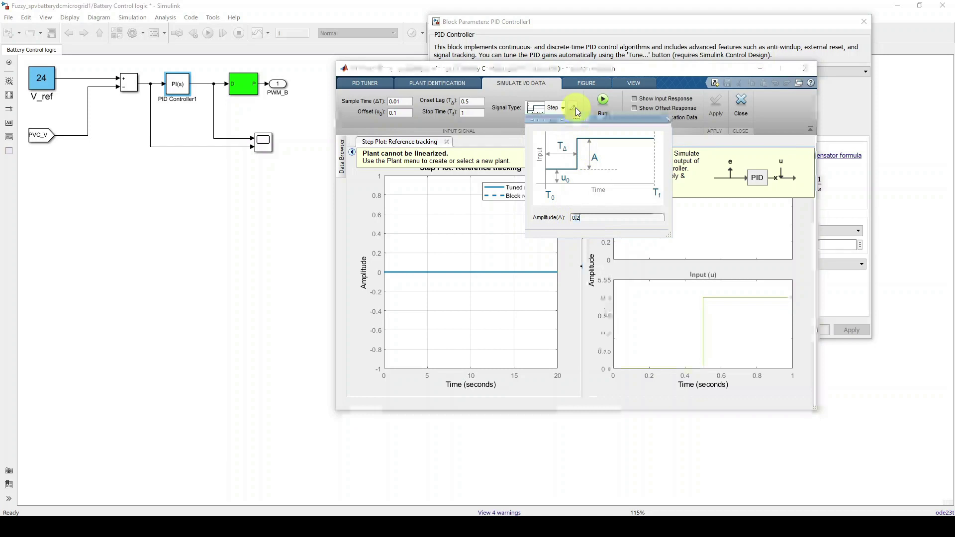
{"action": "left_click", "coordinate": [667, 120]}
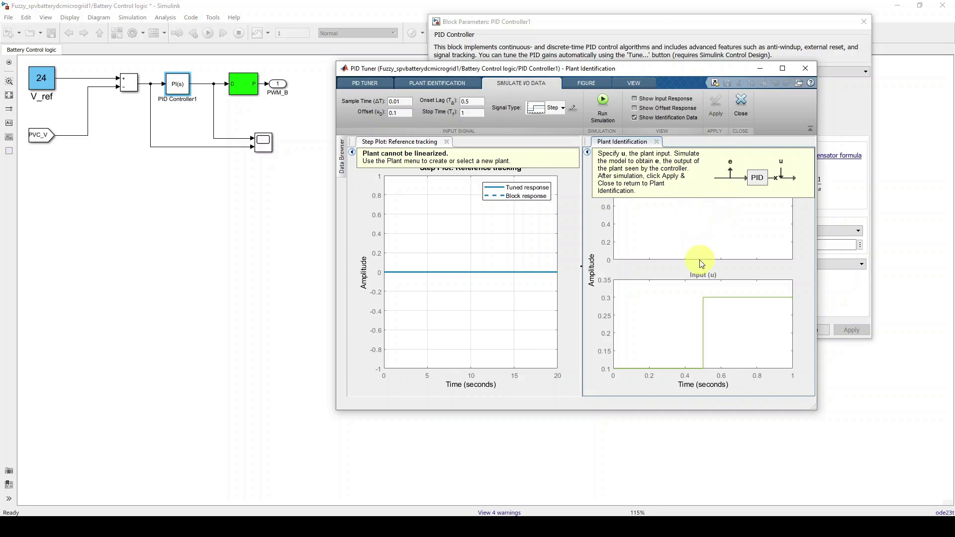
Run the identification simulation and bring up the Power Measurement scope beside the PID Tuner.
{"action": "left_click_drag", "start_coordinate": [611, 68], "coordinate": [443, 62]}
{"action": "left_click", "coordinate": [435, 96]}
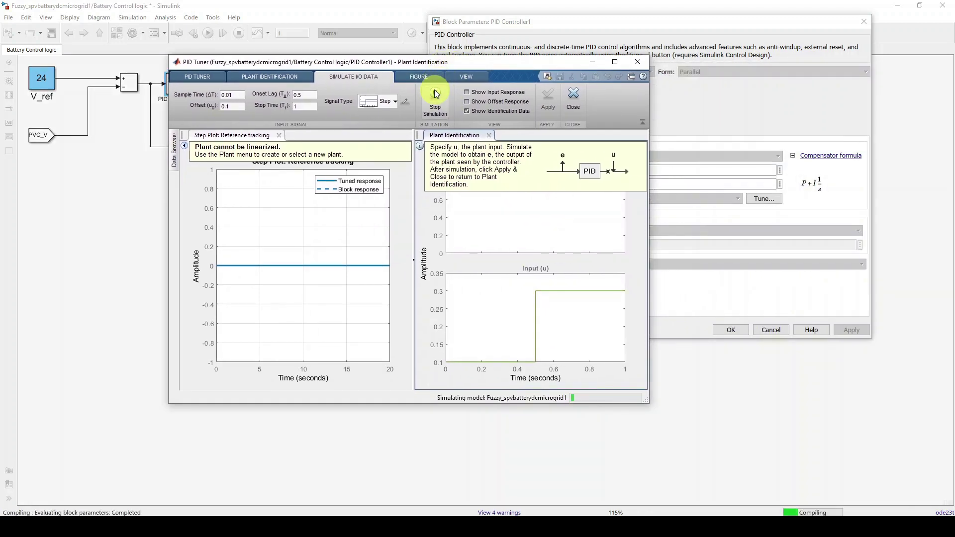
{"action": "mouse_move", "coordinate": [467, 494]}
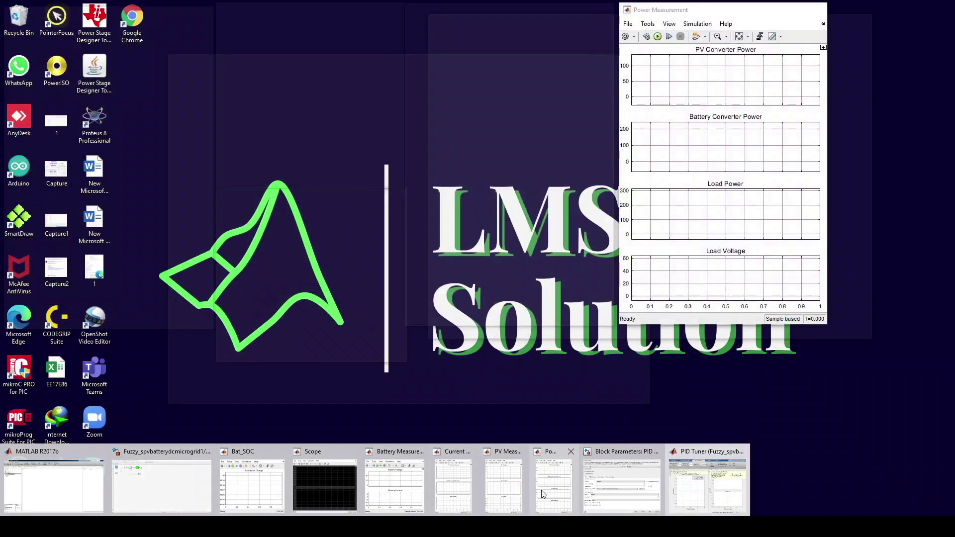
{"action": "left_click", "coordinate": [554, 490]}
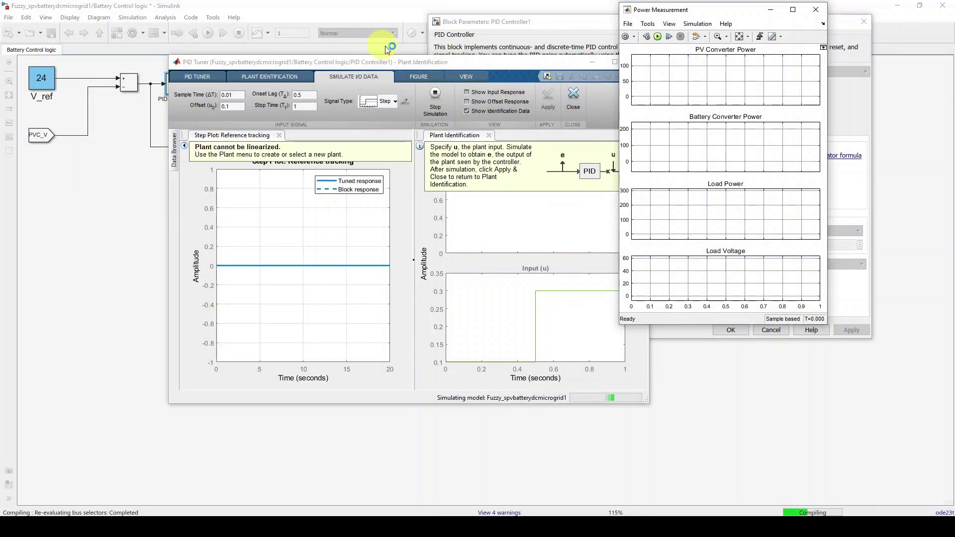
{"action": "left_click_drag", "start_coordinate": [329, 59], "coordinate": [233, 33]}
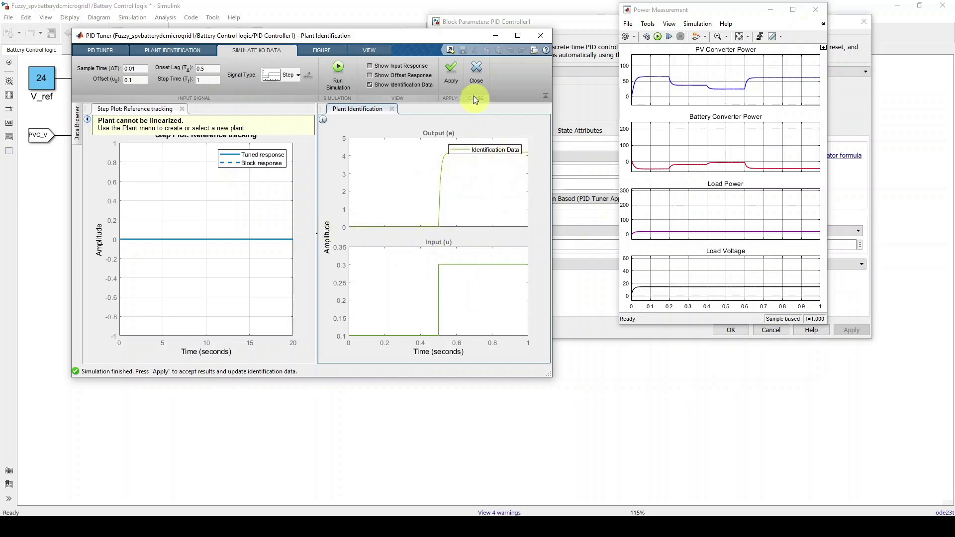
Apply the simulated response as identification data and return to plant identification.
{"action": "left_click", "coordinate": [452, 74]}
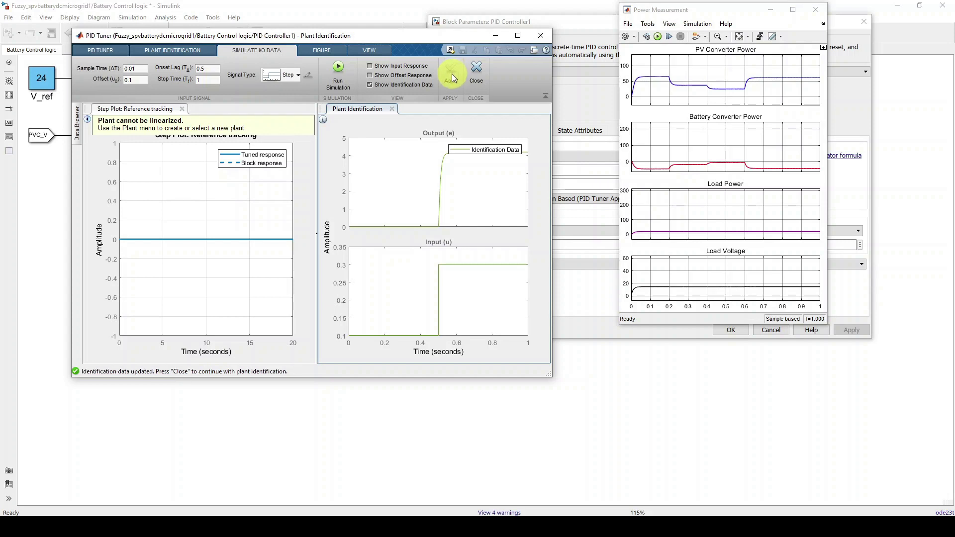
{"action": "left_click", "coordinate": [473, 93]}
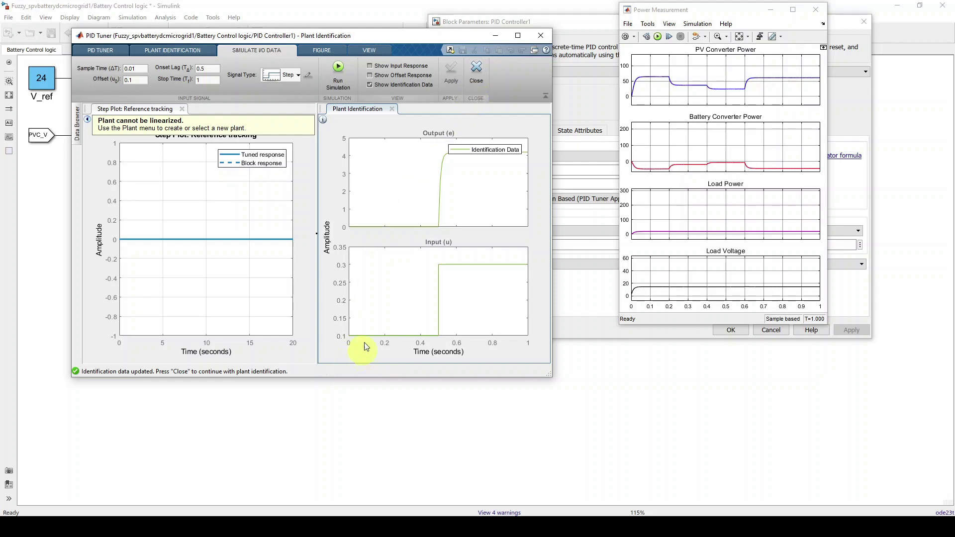
{"action": "left_click_drag", "start_coordinate": [365, 34], "coordinate": [387, 34]}
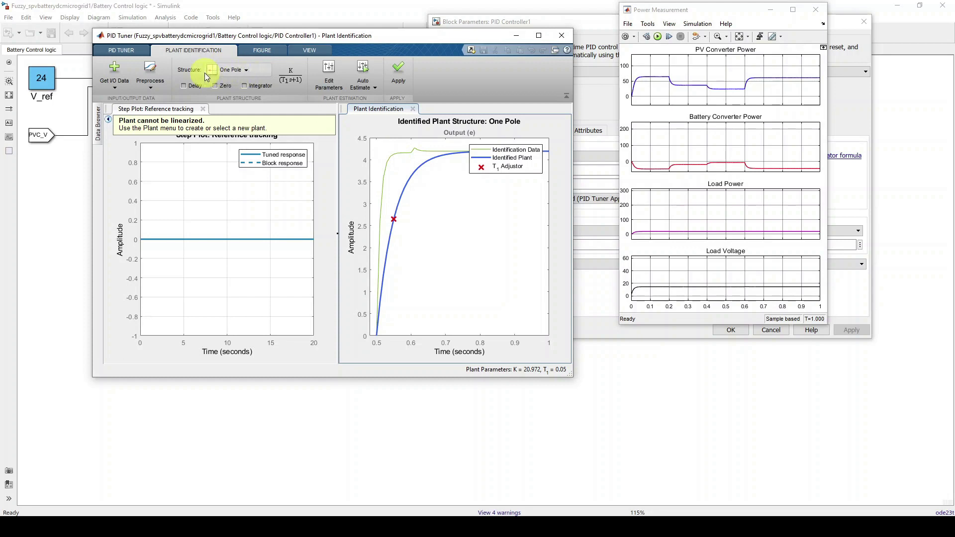
Set the plant structure to Underdamped Pair and auto-estimate its parameters using the current values as initial guess.
{"action": "left_click", "coordinate": [231, 70]}
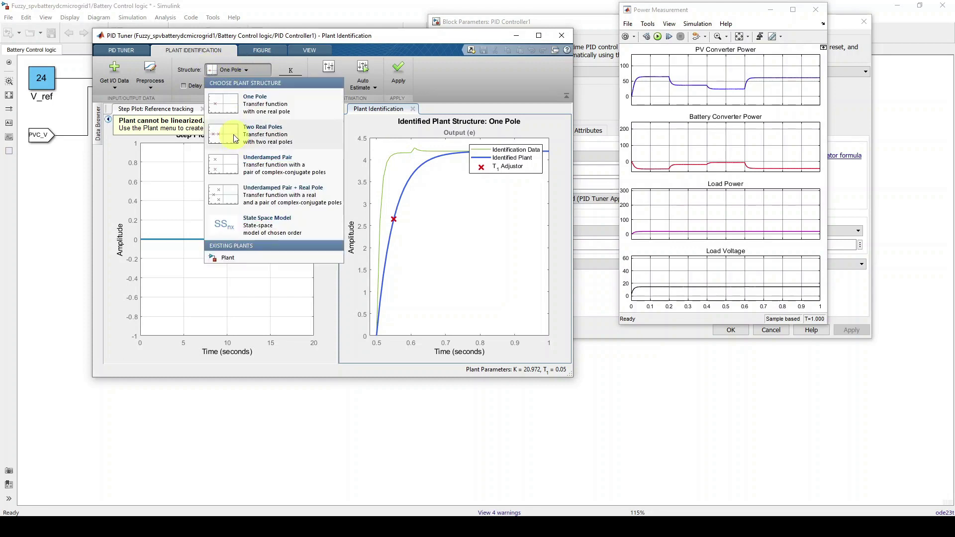
{"action": "left_click", "coordinate": [244, 169]}
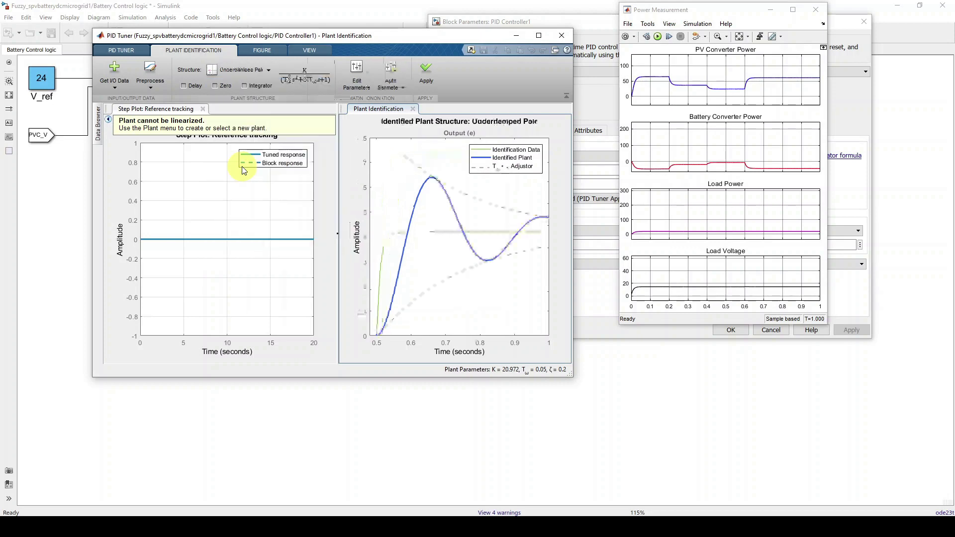
{"action": "left_click", "coordinate": [398, 88]}
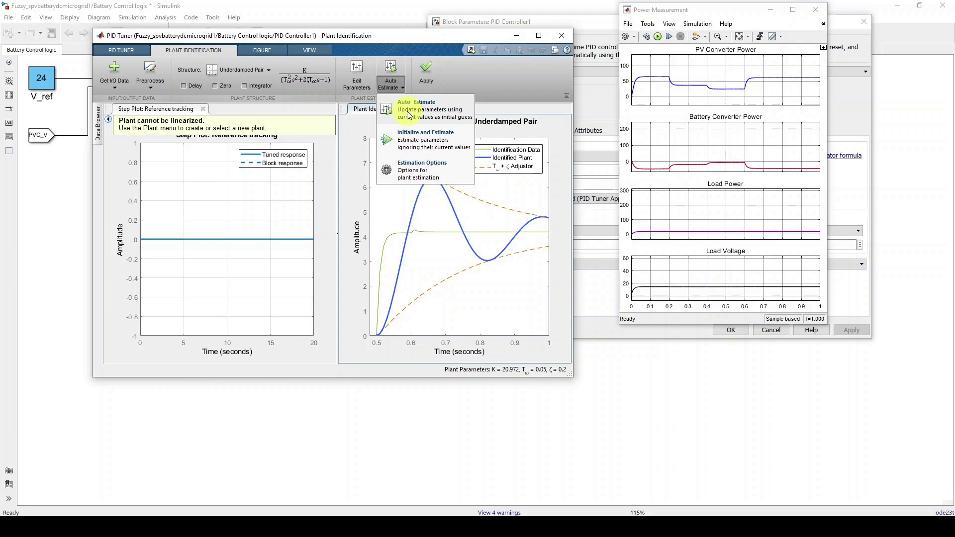
{"action": "left_click", "coordinate": [400, 109]}
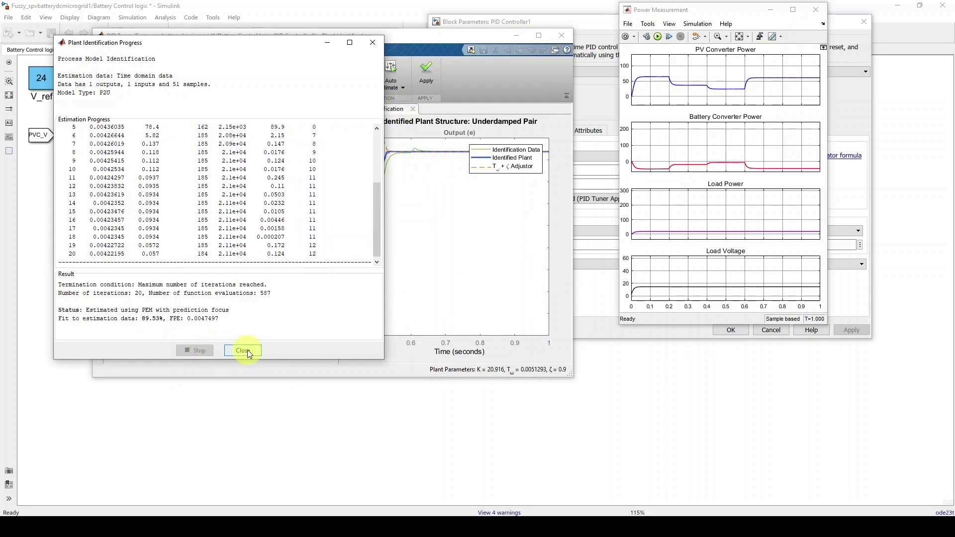
Apply the identified plant to the PID Tuner and show the controller parameters and performance tables.
{"action": "left_click", "coordinate": [244, 351]}
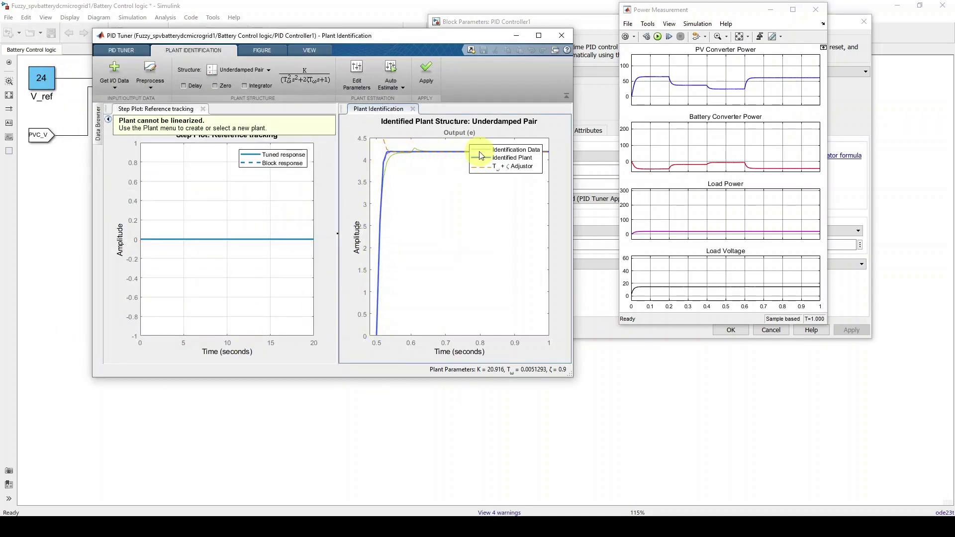
{"action": "left_click", "coordinate": [423, 71]}
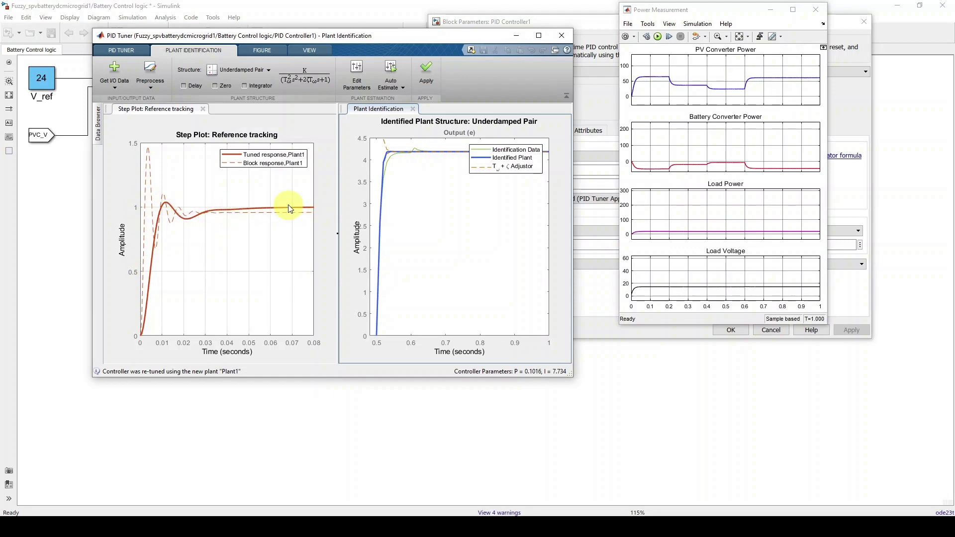
{"action": "left_click", "coordinate": [122, 50]}
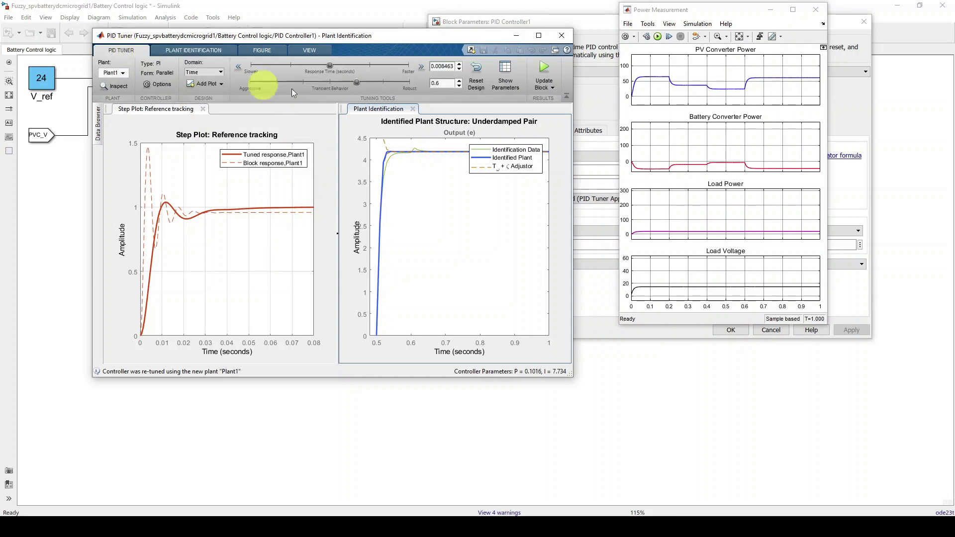
{"action": "left_click", "coordinate": [505, 78]}
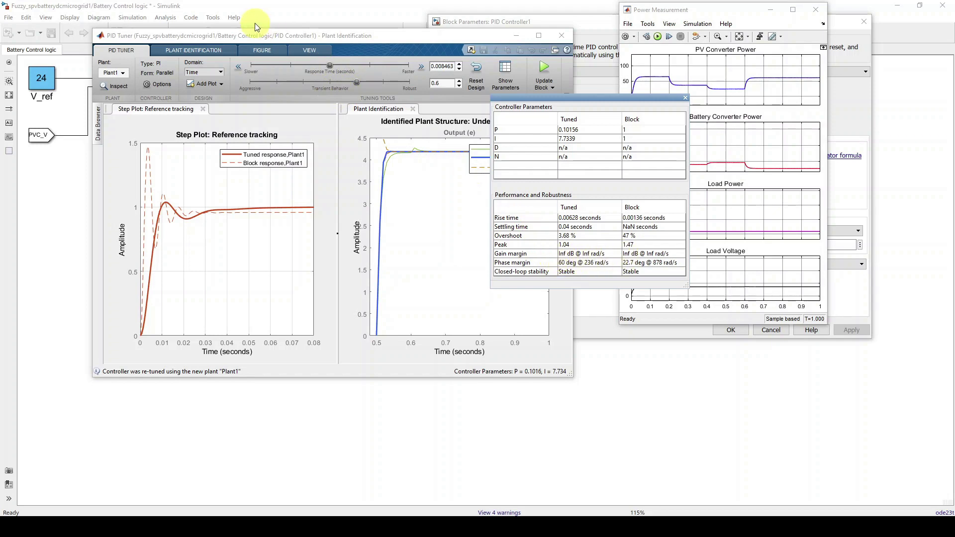
Set the response time to 0.02556 seconds and the transient behavior to 0.46, and update the controller block with the tuned gains.
{"action": "left_click_drag", "start_coordinate": [330, 67], "coordinate": [294, 67]}
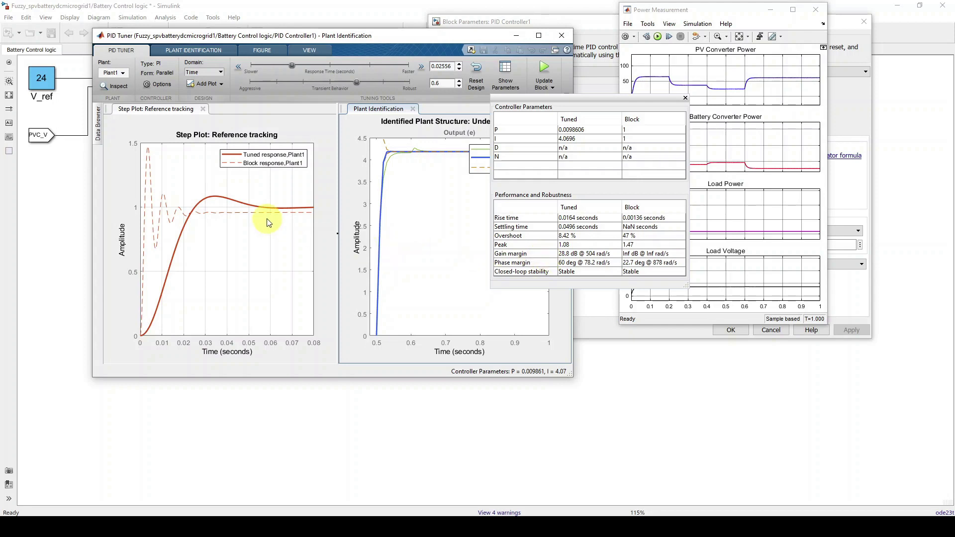
{"action": "left_click_drag", "start_coordinate": [357, 81], "coordinate": [407, 85]}
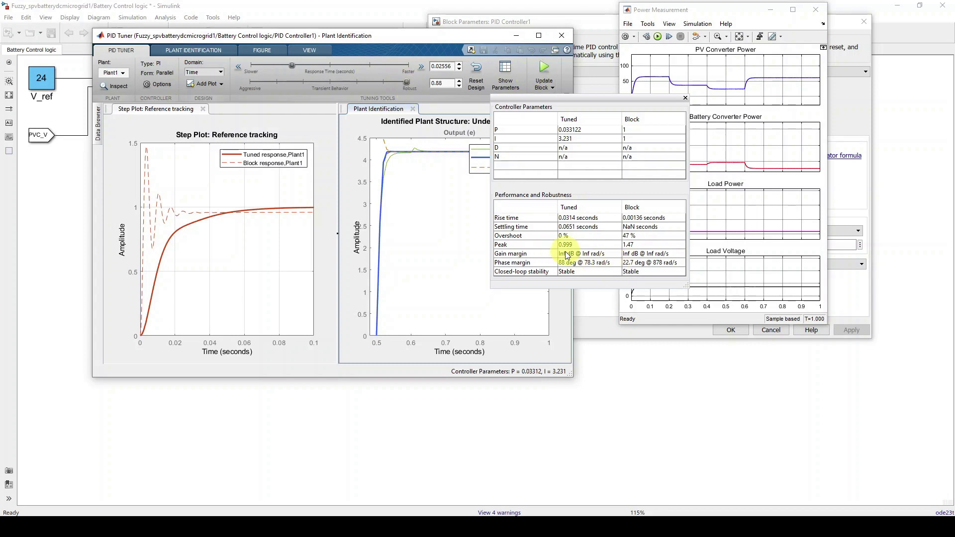
{"action": "mouse_move", "coordinate": [396, 89]}
{"action": "left_mouse_down"}
{"action": "mouse_move", "coordinate": [406, 81]}
{"action": "mouse_move", "coordinate": [391, 86]}
{"action": "left_mouse_up"}
{"action": "left_click", "coordinate": [366, 82]}
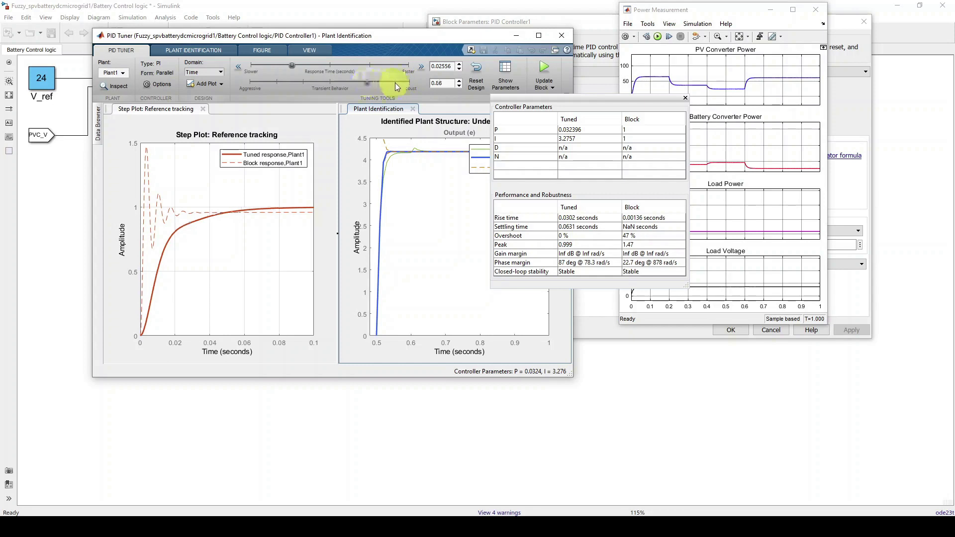
{"action": "left_click_drag", "start_coordinate": [366, 82], "coordinate": [330, 80]}
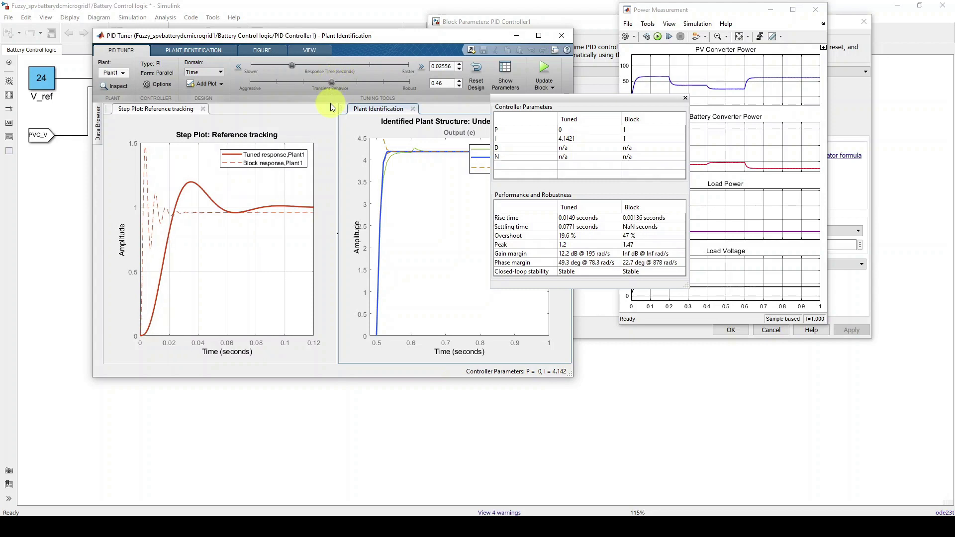
{"action": "left_click", "coordinate": [544, 67]}
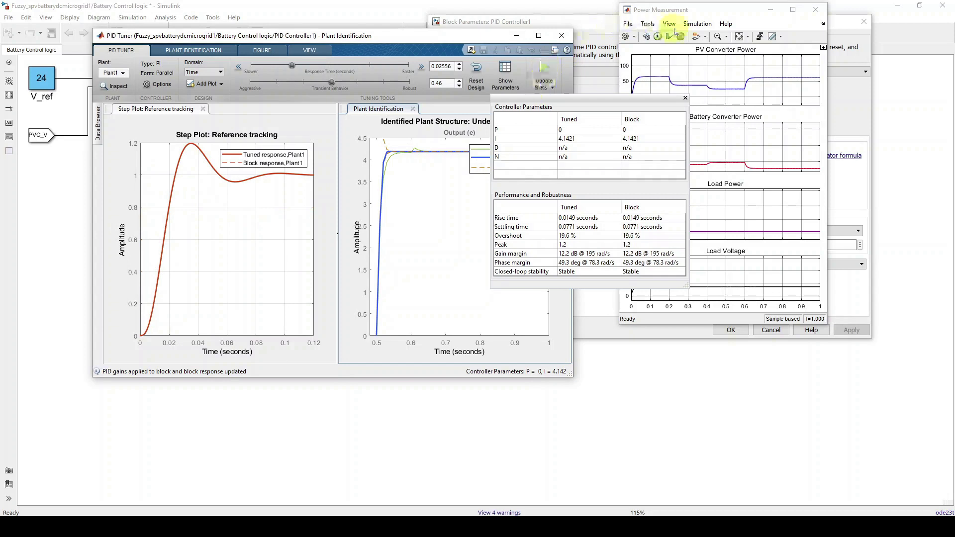
Run the simulation, examine the Power Measurement and PV Measurement scopes side by side, and stop the run.
{"action": "left_click", "coordinate": [664, 9]}
{"action": "left_click", "coordinate": [658, 36]}
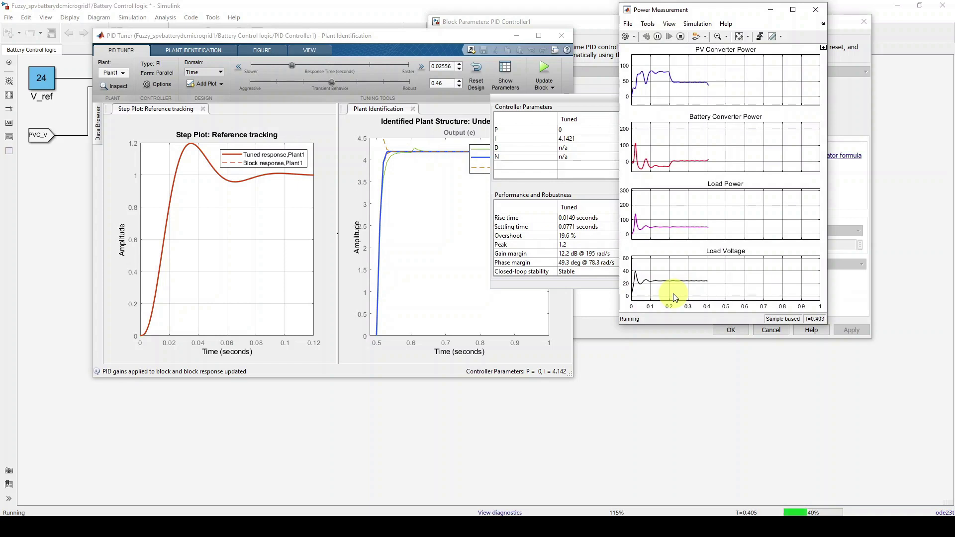
{"action": "left_click", "coordinate": [376, 526]}
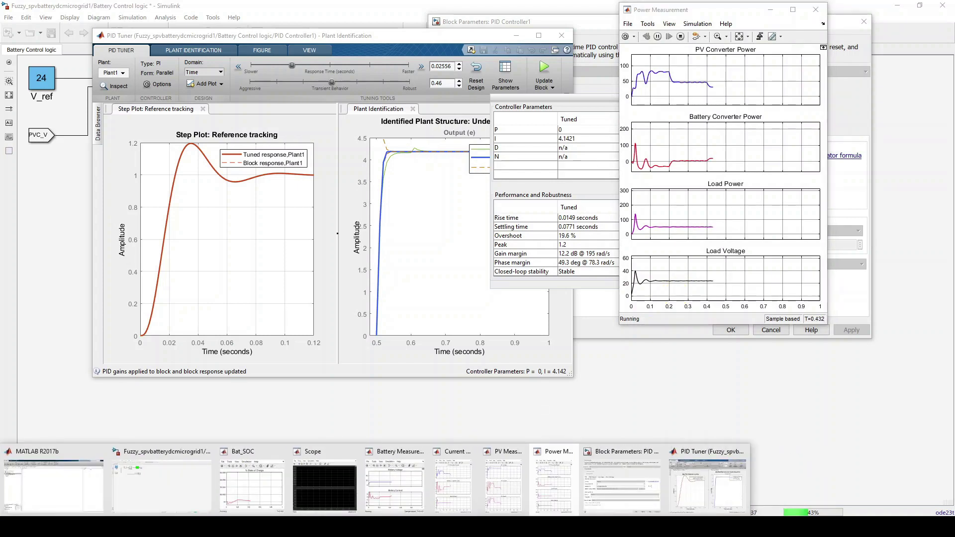
{"action": "left_click", "coordinate": [496, 496]}
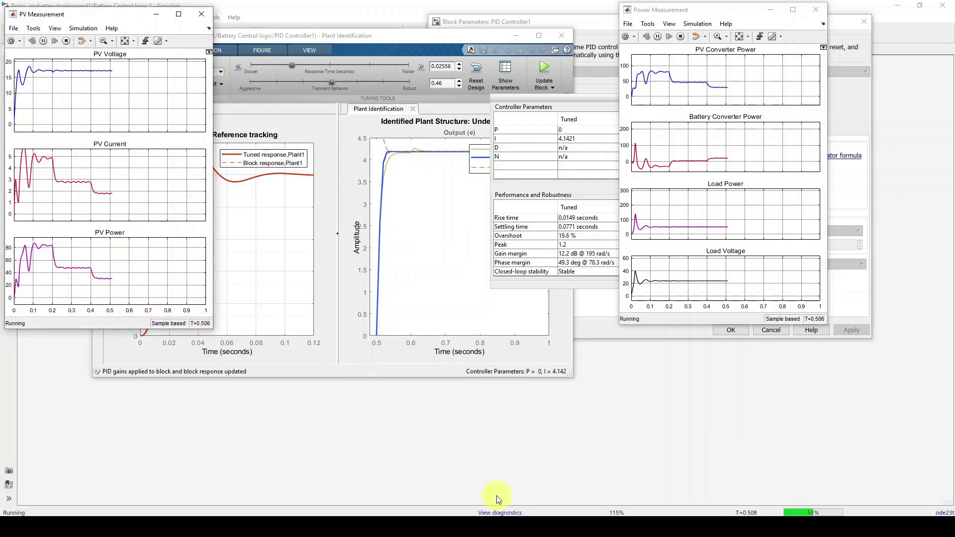
{"action": "left_click_drag", "start_coordinate": [102, 19], "coordinate": [182, 169]}
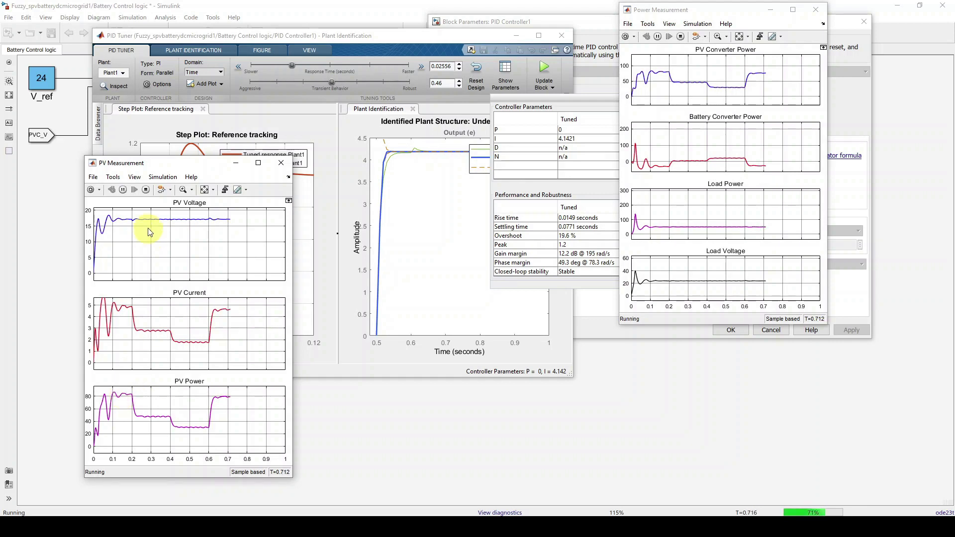
{"action": "left_click", "coordinate": [681, 38]}
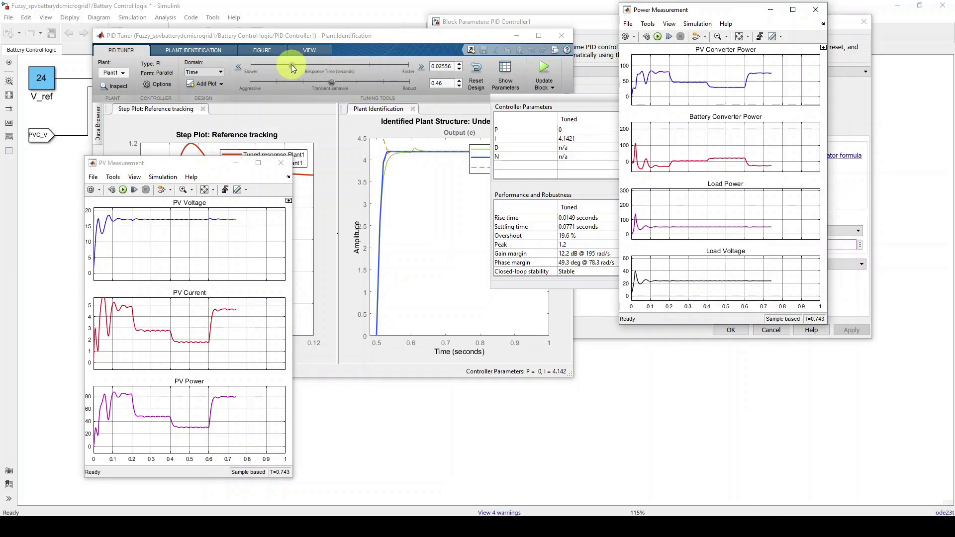
Retune with a response time of 0.0203 seconds and a transient behavior of 0.58, and update the controller block.
{"action": "left_click_drag", "start_coordinate": [291, 65], "coordinate": [353, 88]}
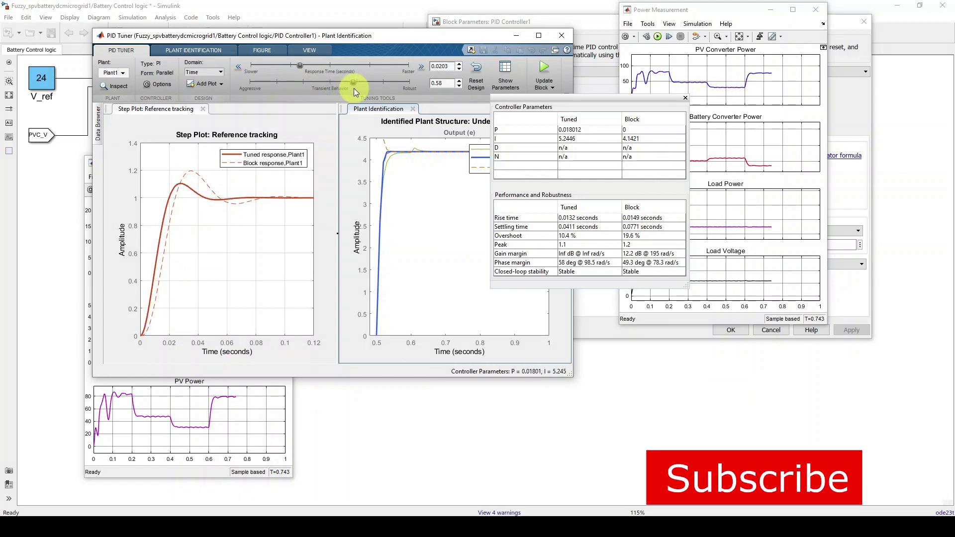
{"action": "left_click", "coordinate": [544, 69]}
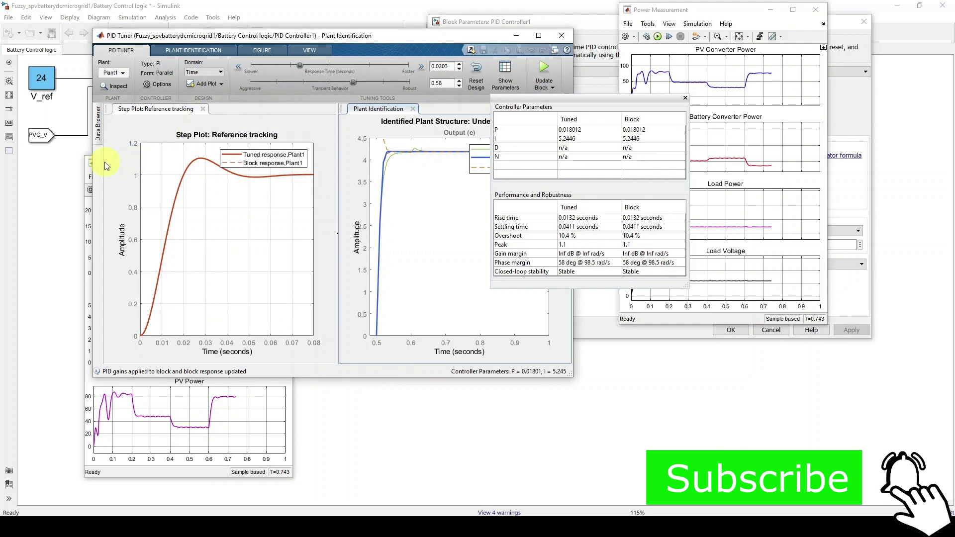
Rerun the simulation with P = 0.018012 and I = 5.2446, compare the power and PV scopes, and stop it.
{"action": "left_click", "coordinate": [88, 164]}
{"action": "left_click", "coordinate": [123, 190]}
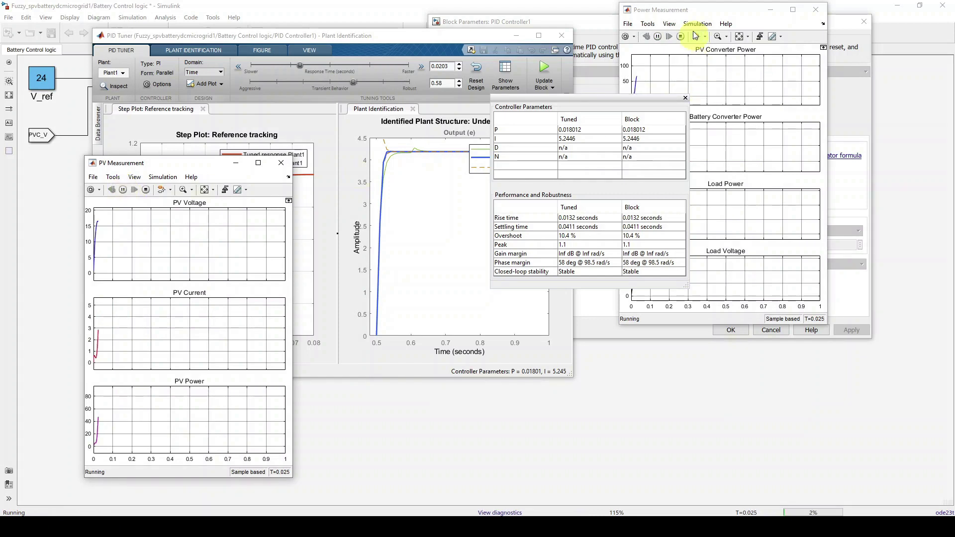
{"action": "left_click", "coordinate": [695, 15]}
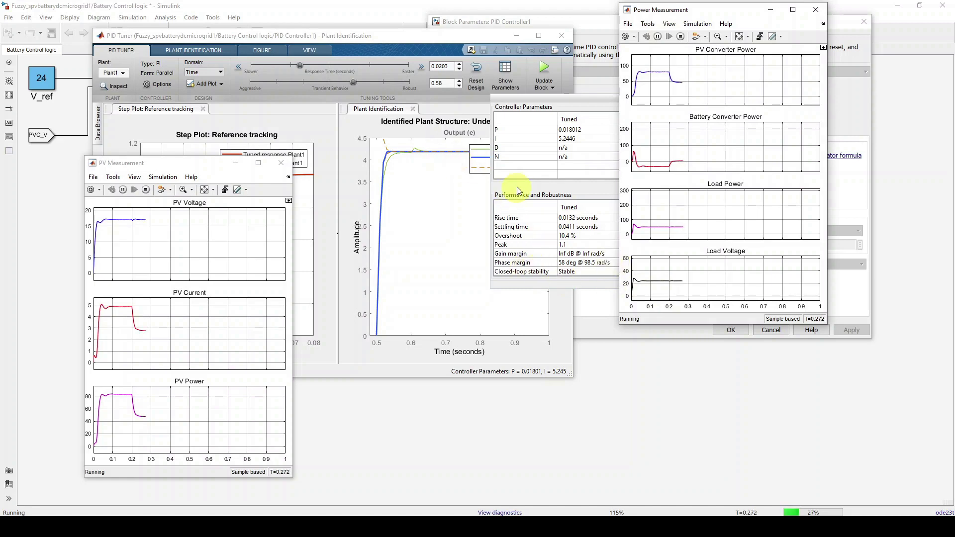
{"action": "left_click", "coordinate": [467, 51]}
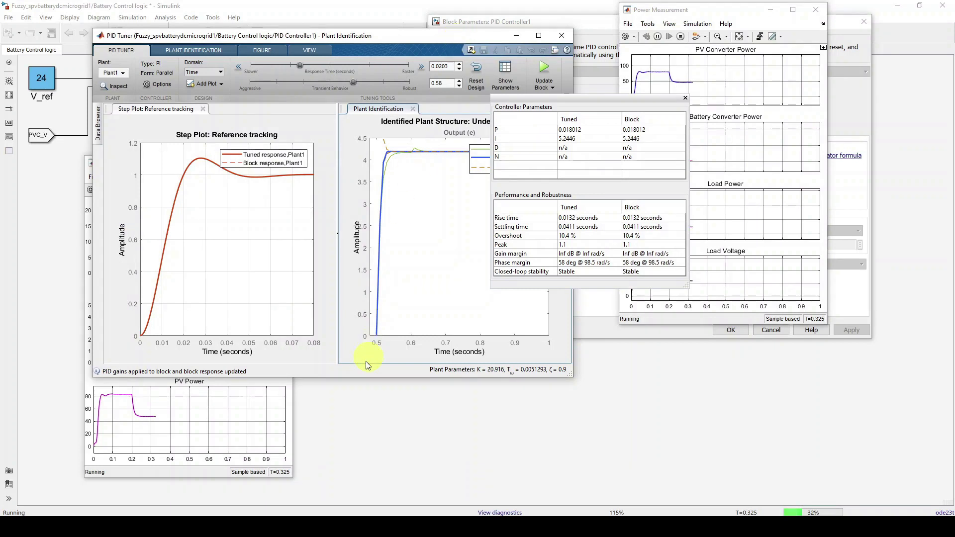
{"action": "left_click", "coordinate": [86, 165]}
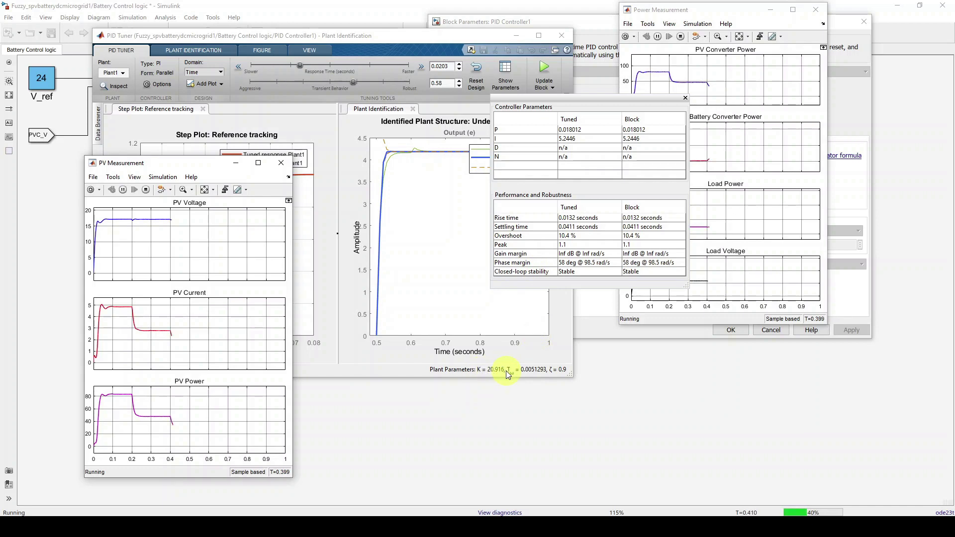
{"action": "left_click", "coordinate": [146, 190]}
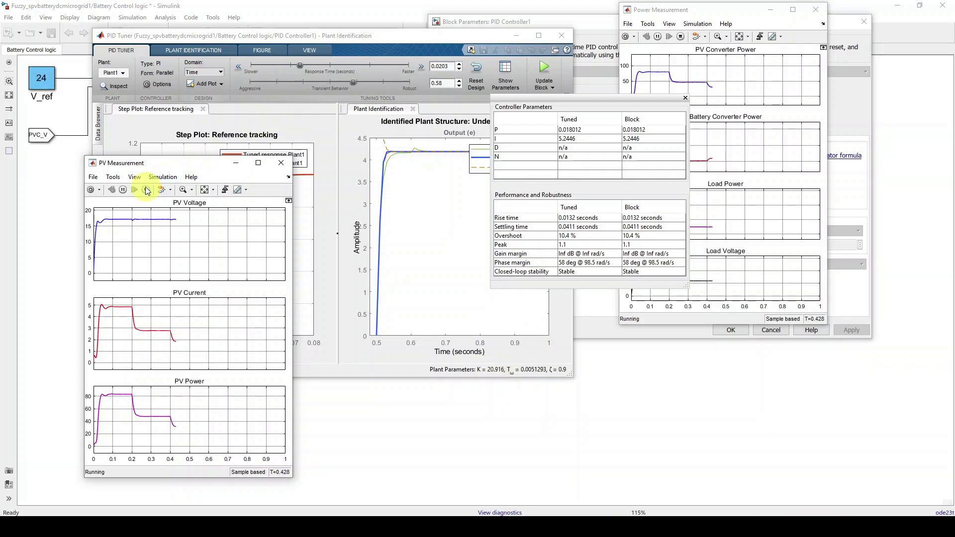
Retune with a response time of 0.01689 seconds and a transient behavior of 0.04, and update the controller block.
{"action": "left_click", "coordinate": [341, 37]}
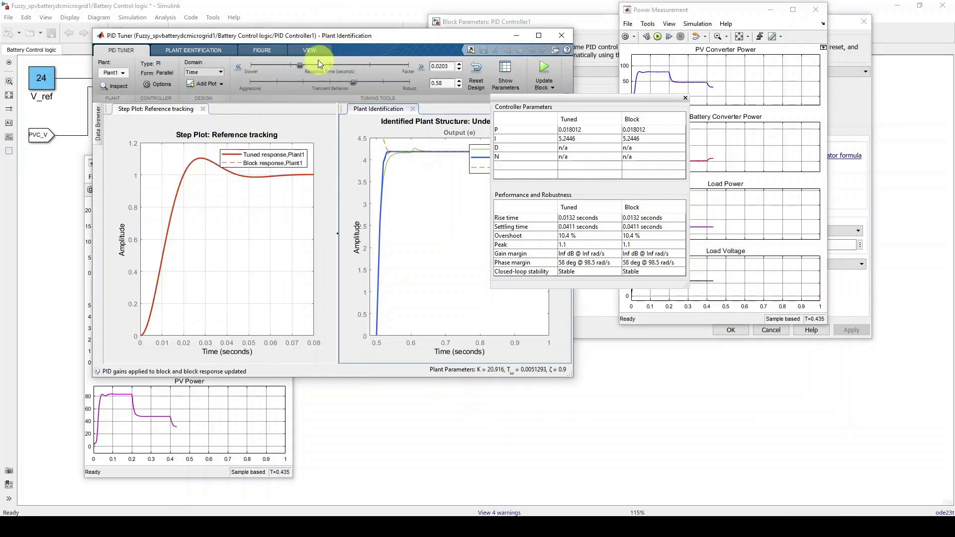
{"action": "left_click_drag", "start_coordinate": [302, 66], "coordinate": [263, 91]}
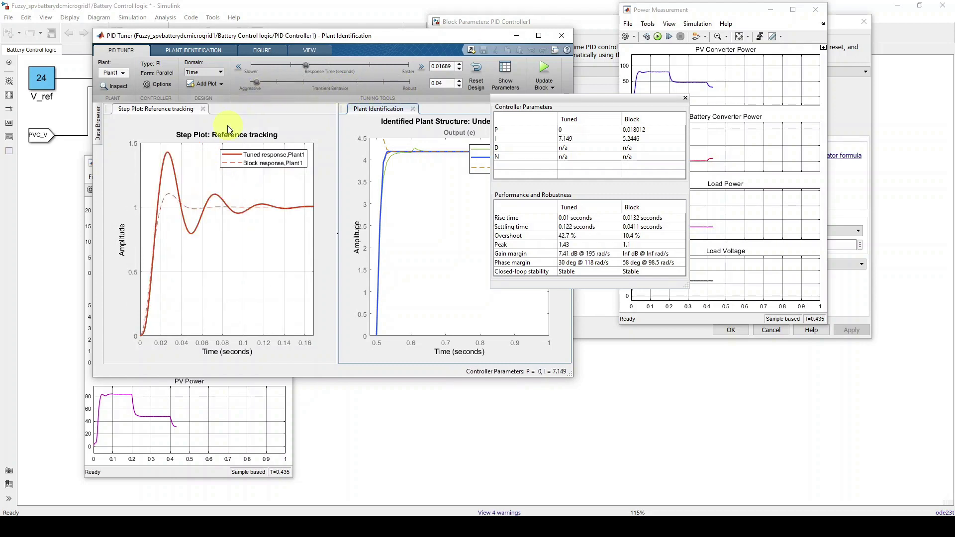
{"action": "left_click", "coordinate": [545, 70]}
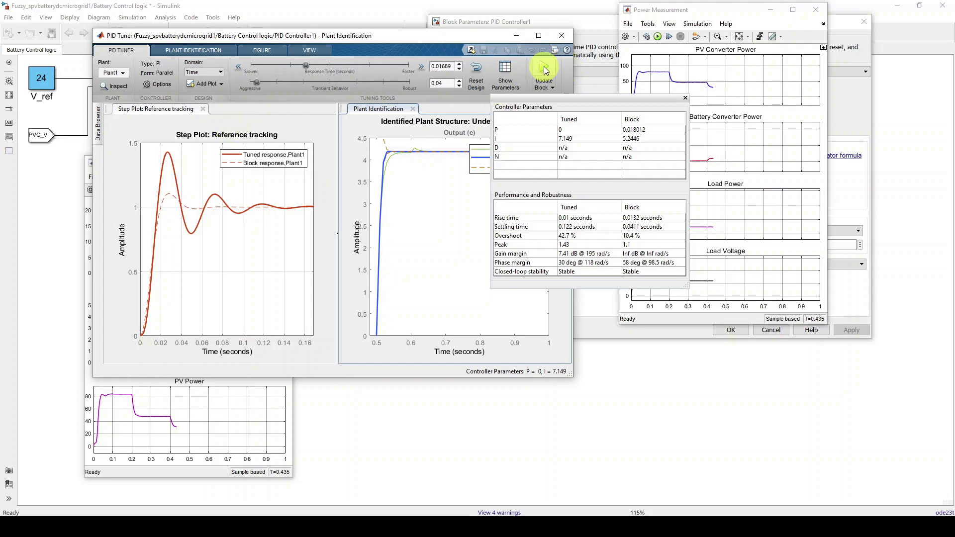
Simulate the more aggressive tuning, check the PV and Power Measurement scopes, and stop the run.
{"action": "left_click", "coordinate": [174, 384]}
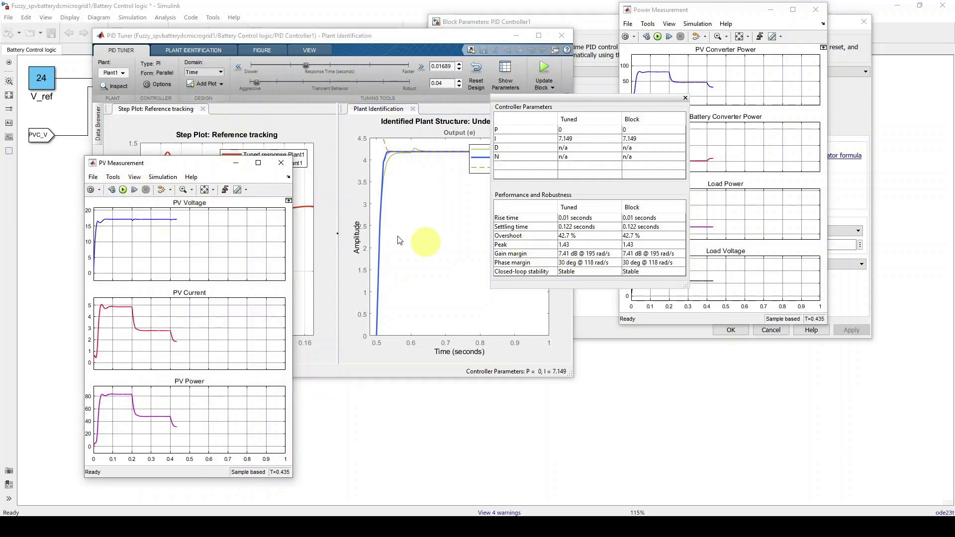
{"action": "left_click", "coordinate": [123, 190]}
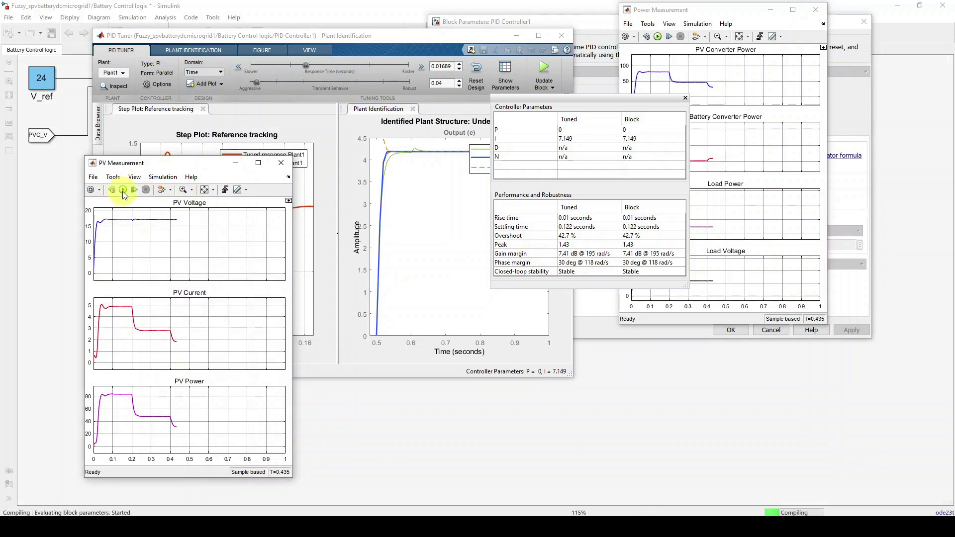
{"action": "left_click", "coordinate": [643, 15]}
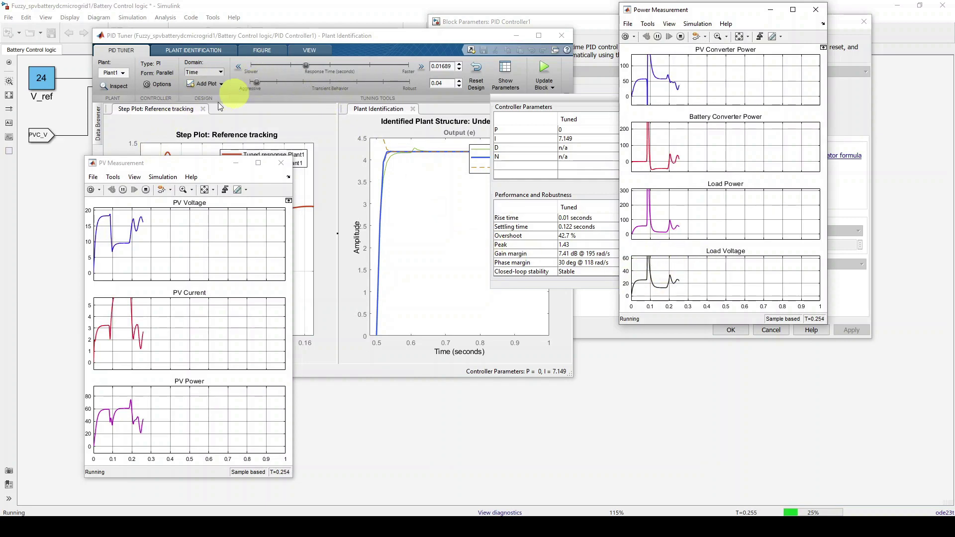
{"action": "left_click", "coordinate": [146, 189]}
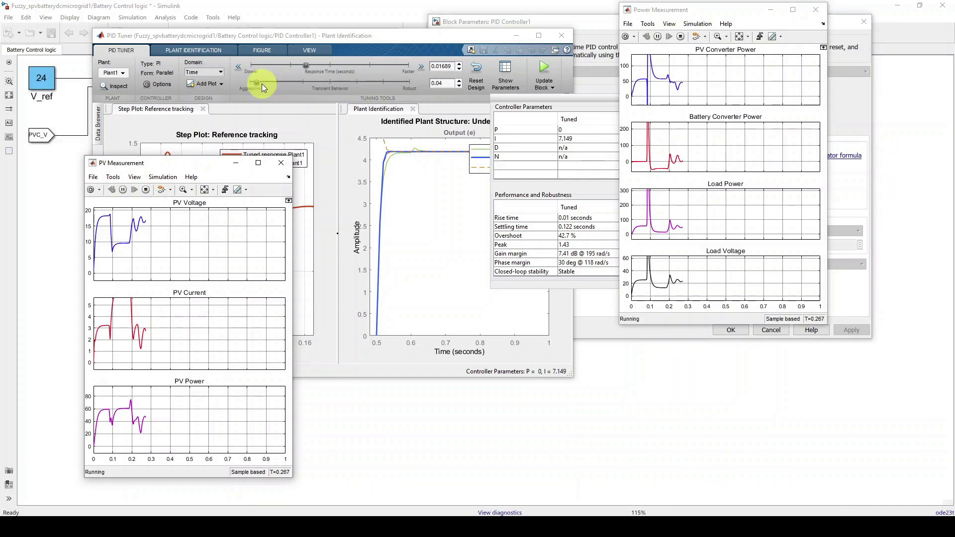
Retune with a response time of 0.01281 seconds and a transient behavior of 0.78, and update the controller block.
{"action": "left_click_drag", "start_coordinate": [256, 82], "coordinate": [386, 84]}
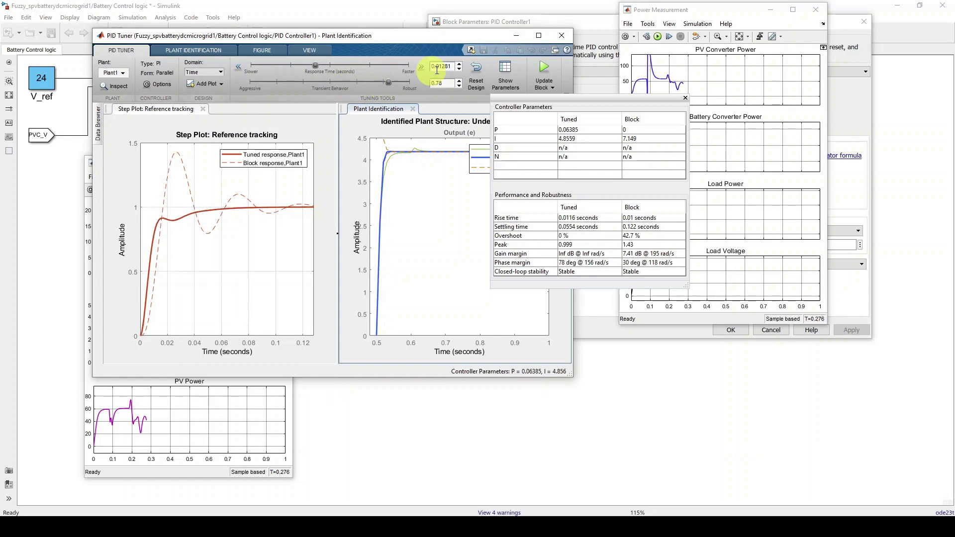
{"action": "left_click", "coordinate": [544, 72]}
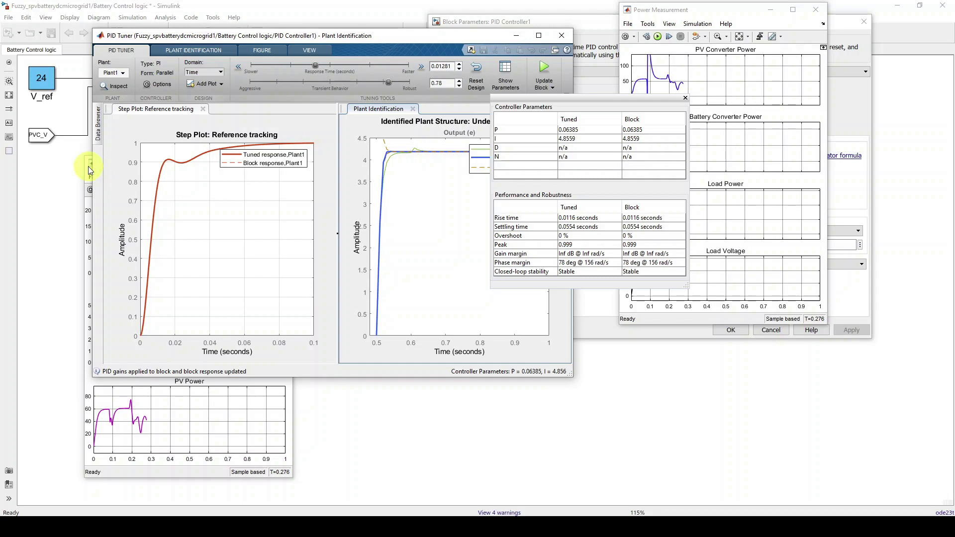
Simulate the more robust tuning, check the PV and Power Measurement scopes, and stop the run.
{"action": "left_click", "coordinate": [90, 169]}
{"action": "left_click", "coordinate": [122, 190]}
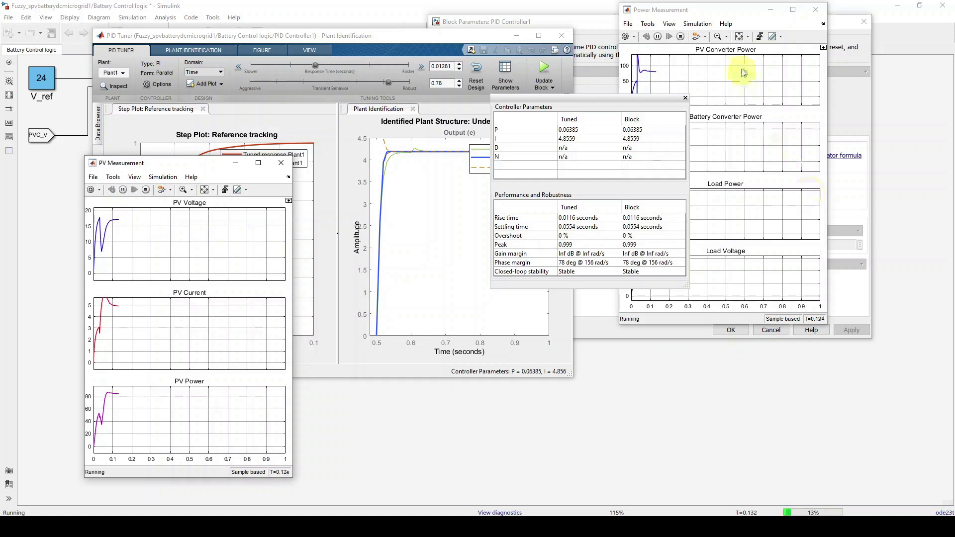
{"action": "left_click", "coordinate": [721, 14]}
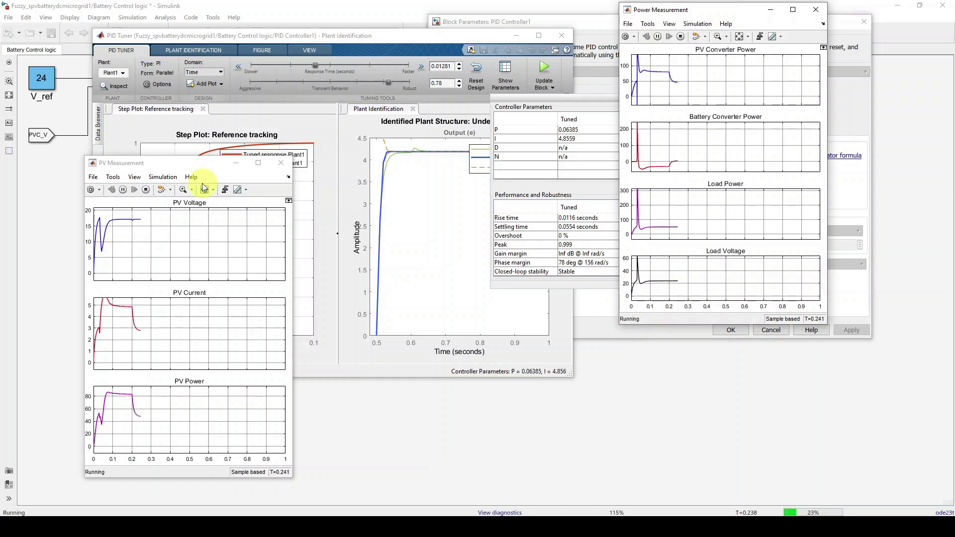
{"action": "left_click", "coordinate": [147, 191]}
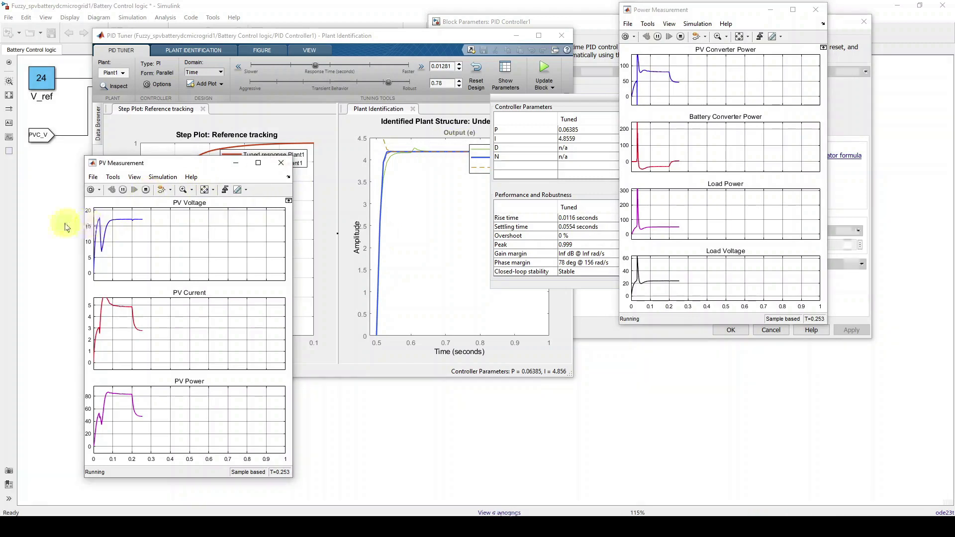
Return to the Battery Control logic model and open the PID Controller1 block's parameters to view the updated gains.
{"action": "left_click", "coordinate": [65, 223]}
{"action": "left_click", "coordinate": [183, 88]}
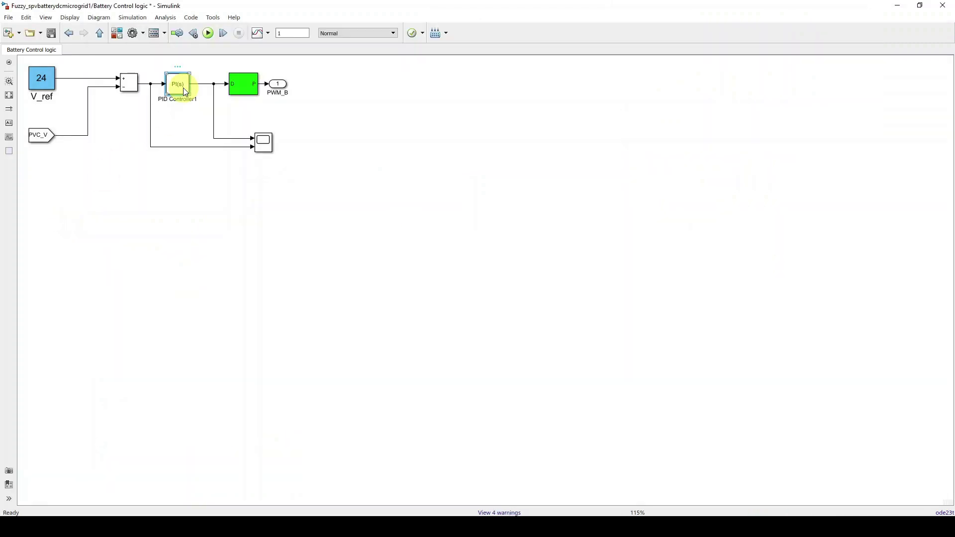
{"action": "double_click", "coordinate": [186, 92]}
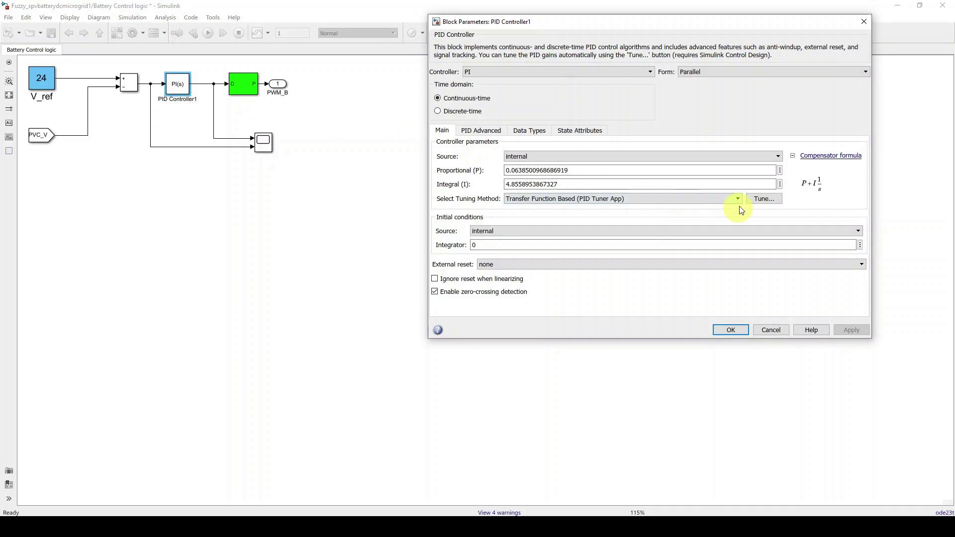
Relaunch the PID Tuner for PID Controller1 with a fresh session and start identifying a new plant from simulated I/O data.
{"action": "left_click", "coordinate": [766, 199]}
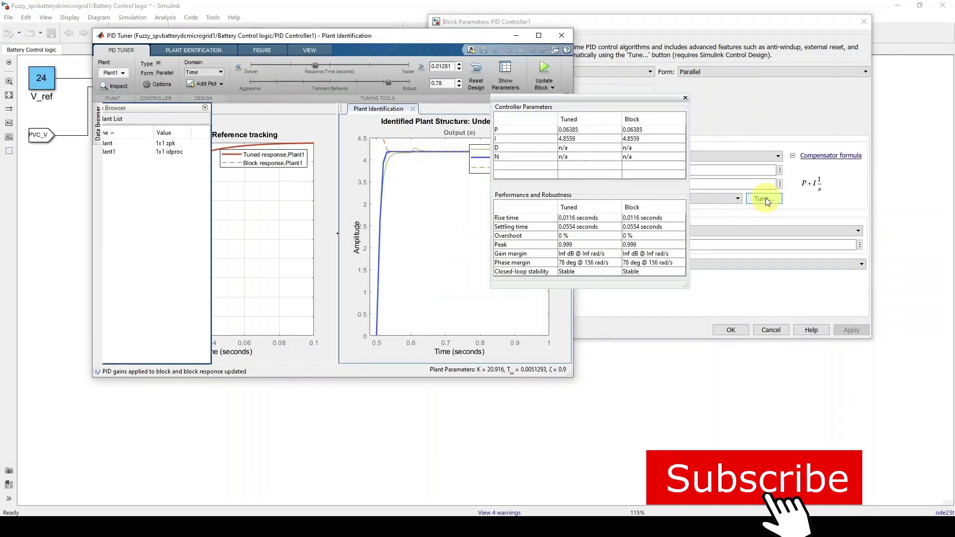
{"action": "left_click", "coordinate": [562, 35]}
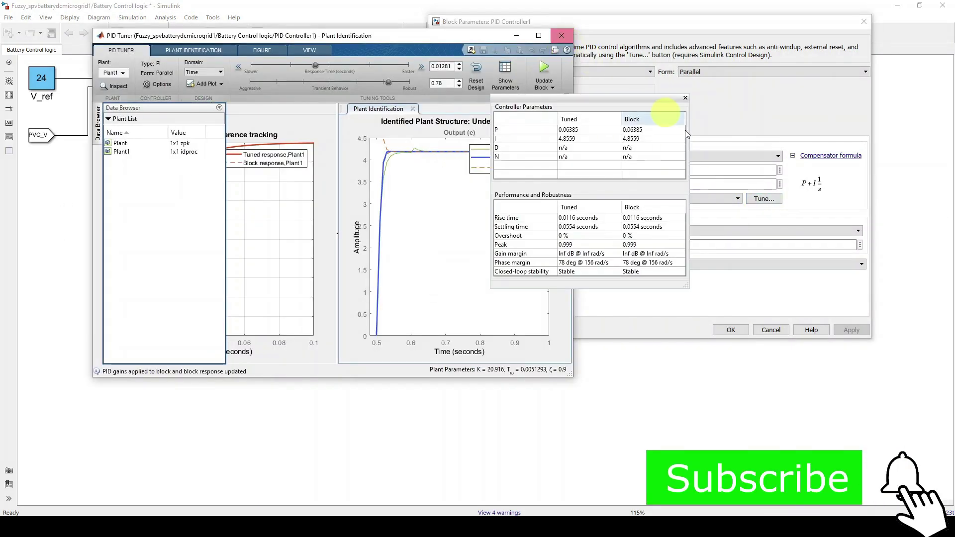
{"action": "left_click", "coordinate": [761, 199]}
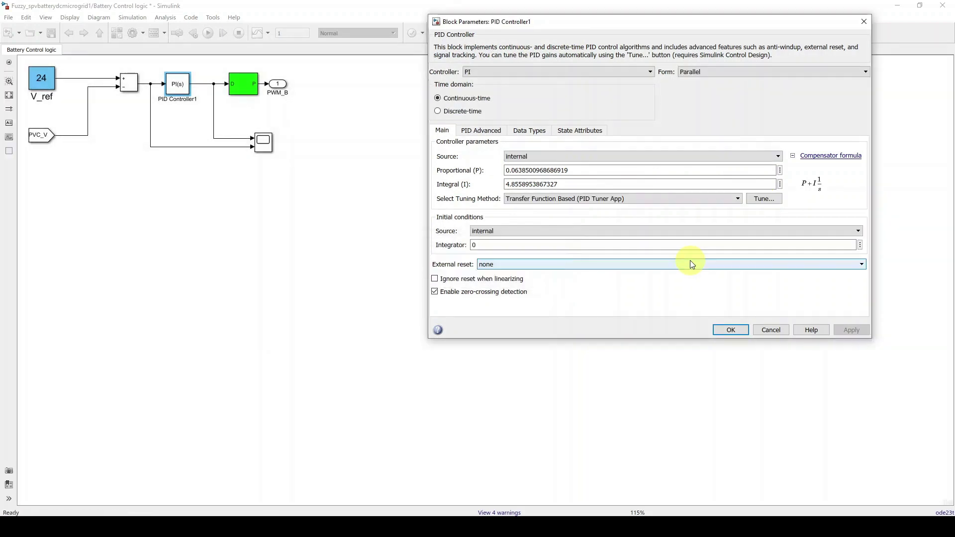
{"action": "left_click_drag", "start_coordinate": [97, 57], "coordinate": [203, 53]}
{"action": "left_click", "coordinate": [187, 91]}
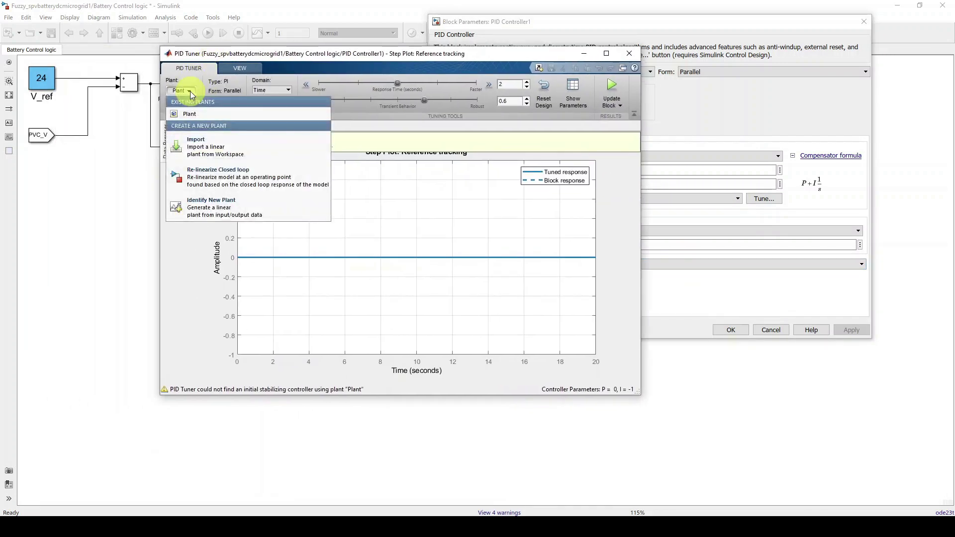
{"action": "left_click", "coordinate": [198, 209]}
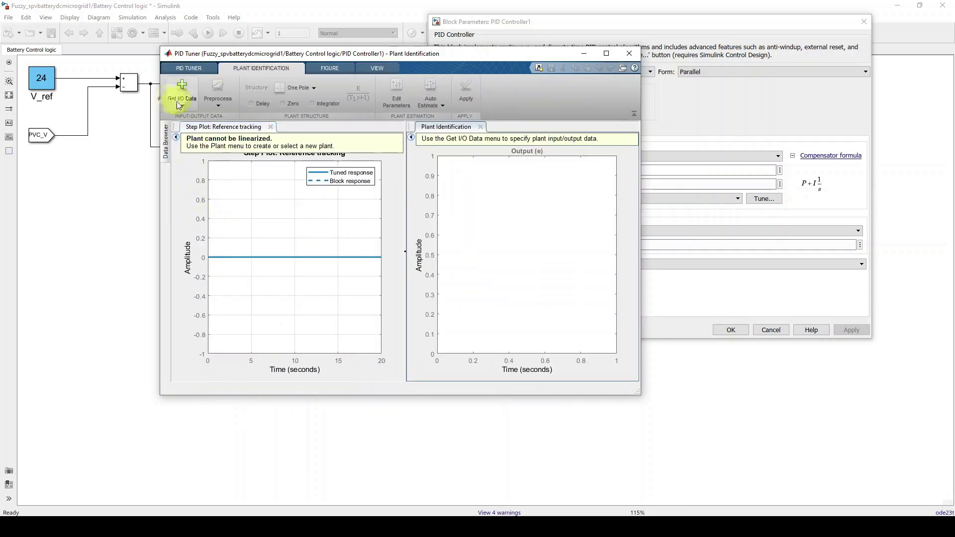
{"action": "left_click", "coordinate": [182, 95]}
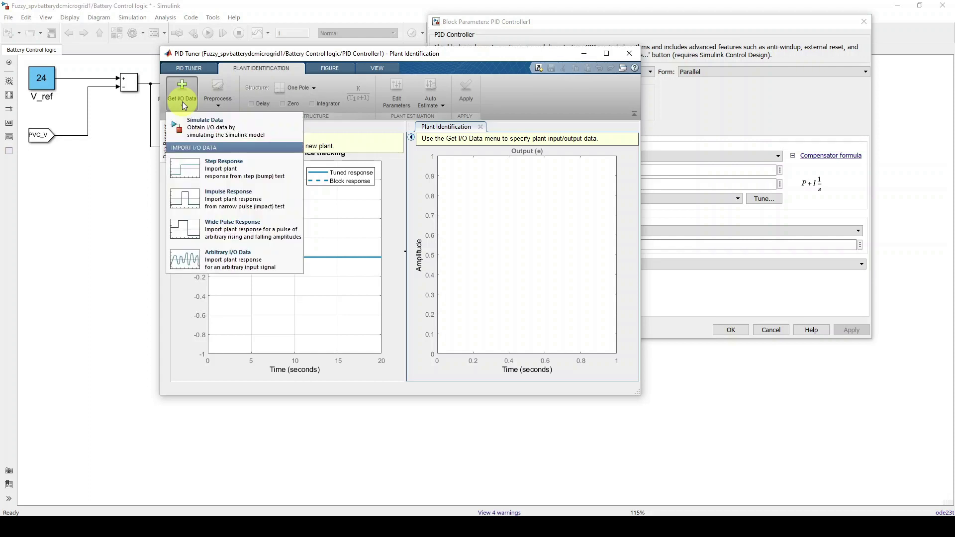
{"action": "left_click", "coordinate": [194, 135]}
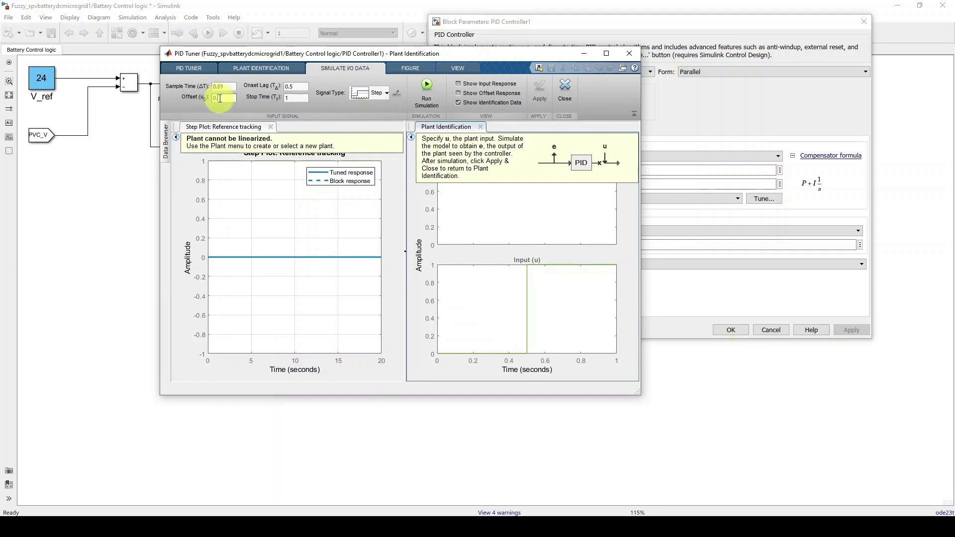
Set the step input signal to an offset of 0.1 and an amplitude of 0.2, and run the identification simulation.
{"action": "left_click", "coordinate": [397, 94]}
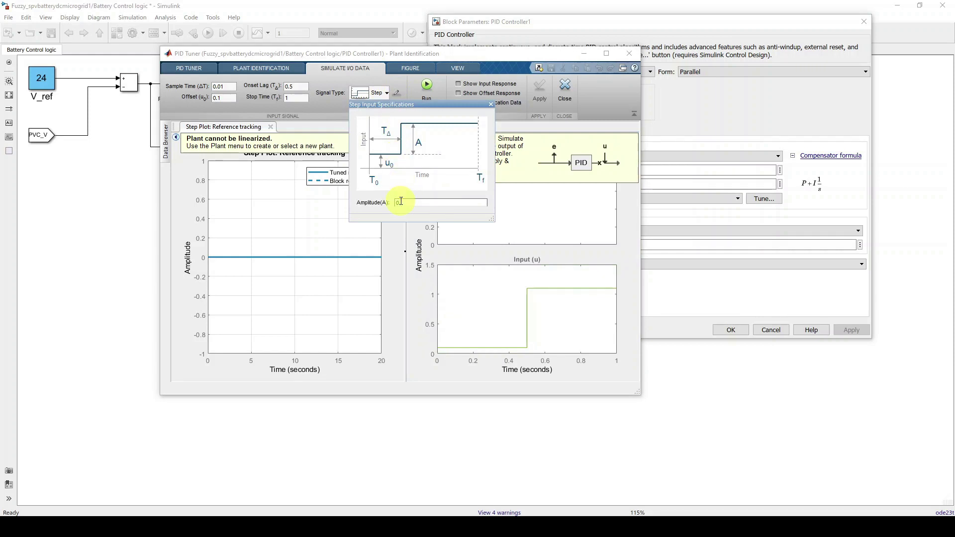
{"action": "type", "text": "0.2"}
{"action": "key", "text": "Return"}
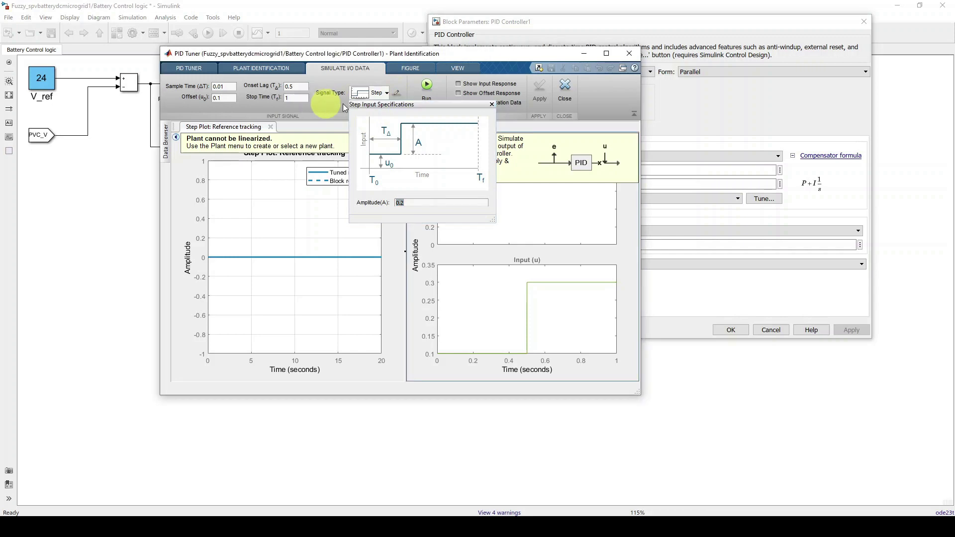
{"action": "left_click", "coordinate": [493, 108]}
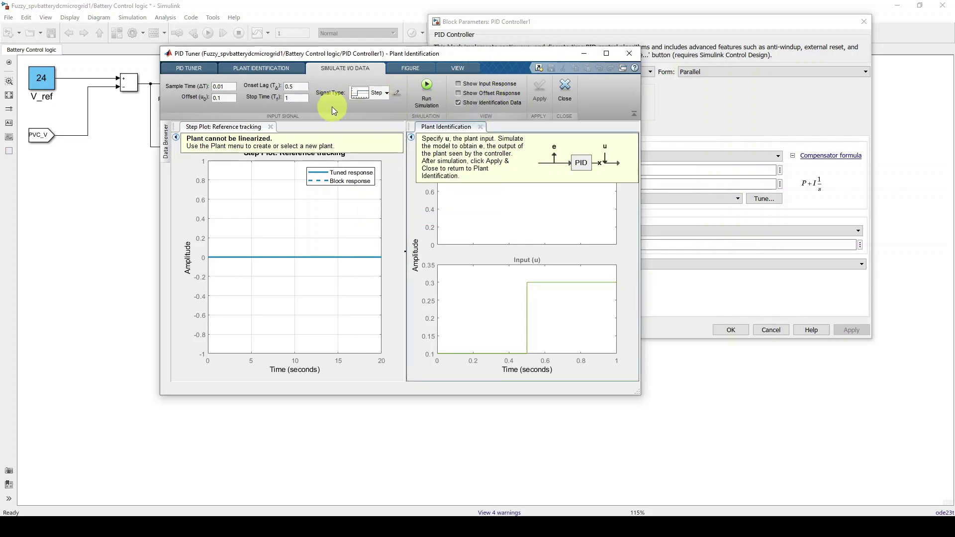
{"action": "left_click", "coordinate": [429, 89]}
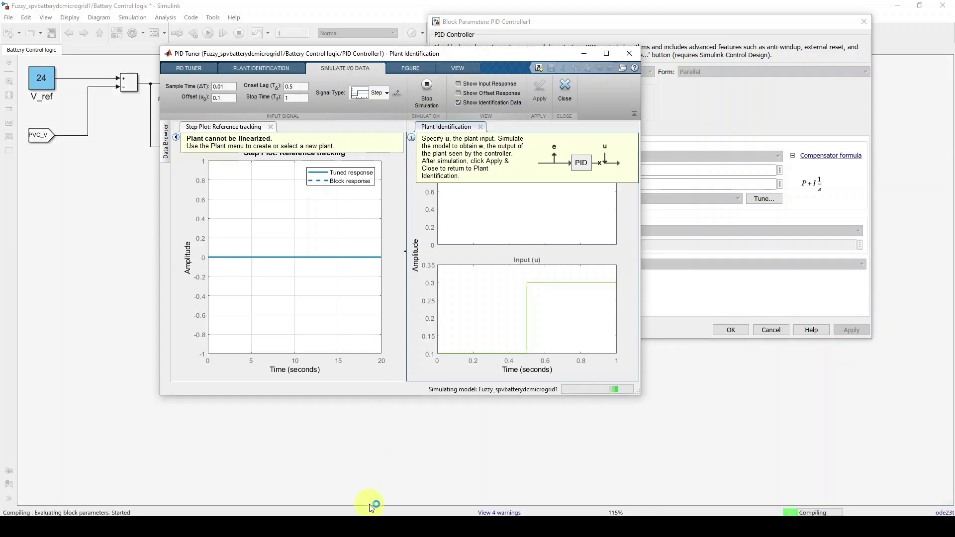
Bring up the PV Measurement and Power Measurement scopes beside the PID Tuner to watch the running simulation.
{"action": "left_click", "coordinate": [374, 526]}
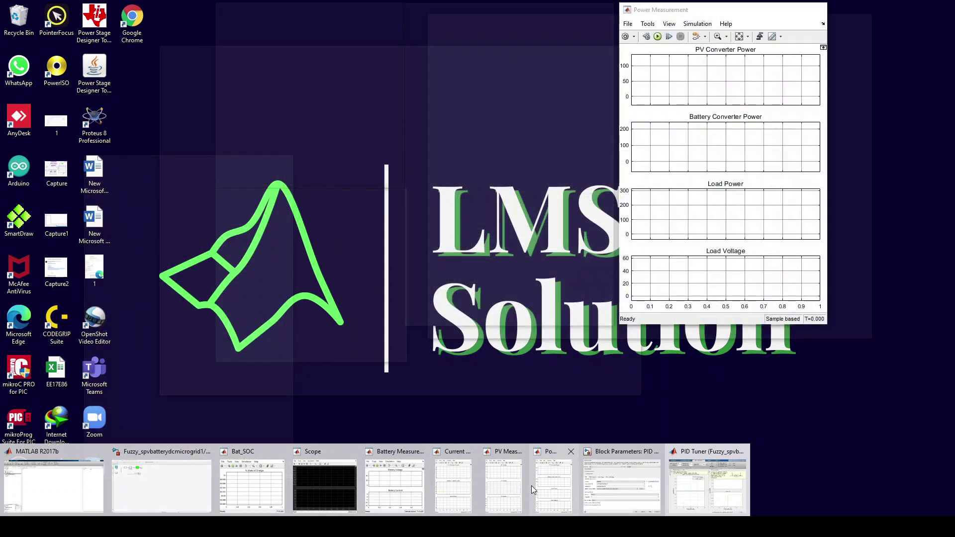
{"action": "left_click", "coordinate": [533, 490]}
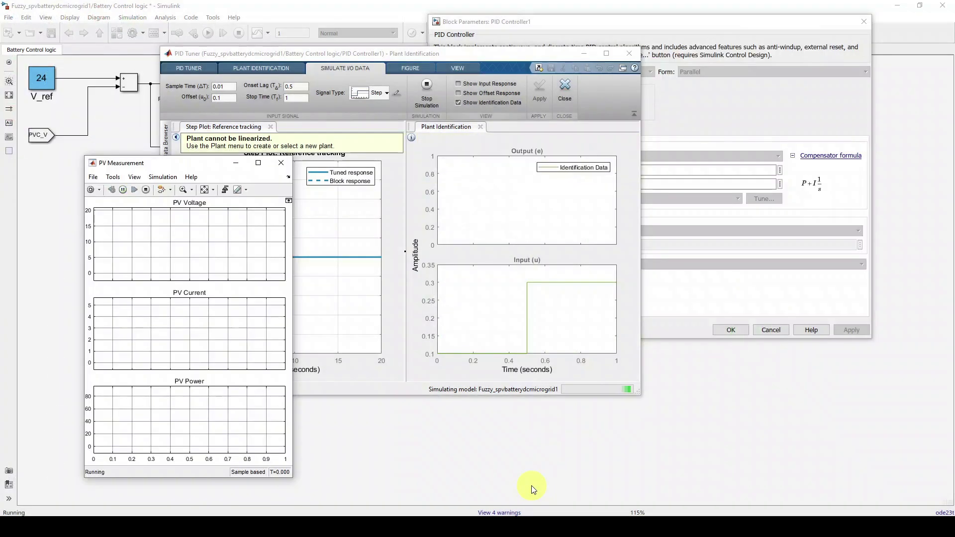
{"action": "left_click_drag", "start_coordinate": [227, 165], "coordinate": [735, 82]}
{"action": "left_click", "coordinate": [497, 56]}
{"action": "left_click_drag", "start_coordinate": [497, 56], "coordinate": [470, 52]}
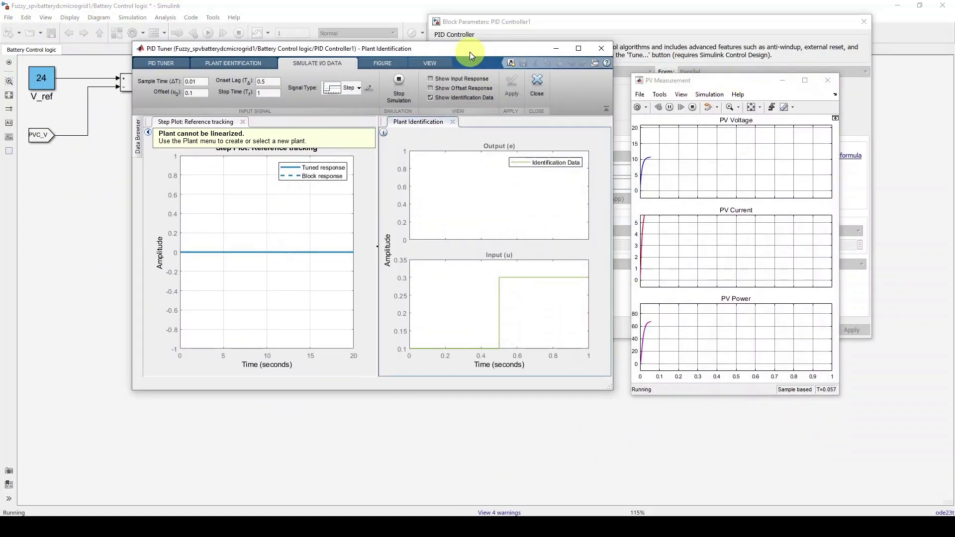
{"action": "mouse_move", "coordinate": [408, 525]}
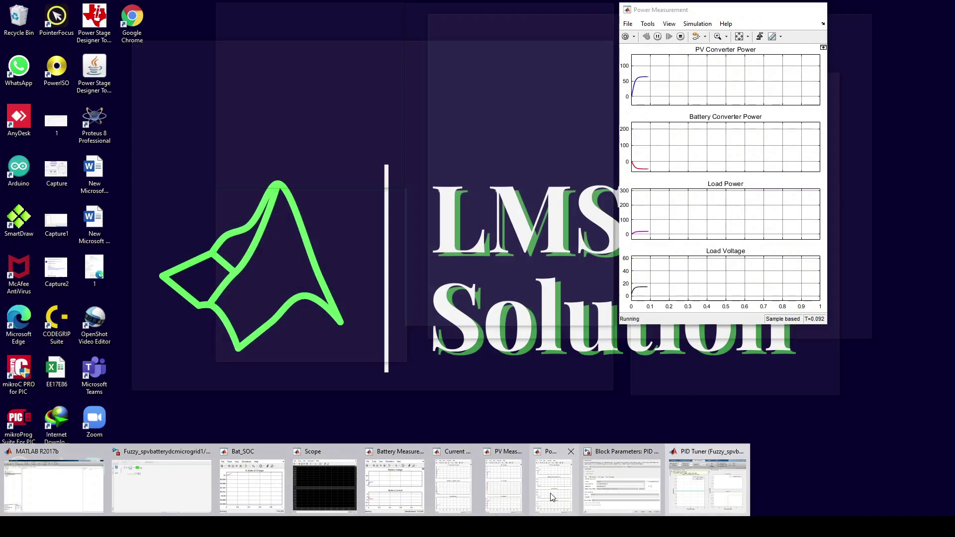
{"action": "left_click", "coordinate": [550, 494]}
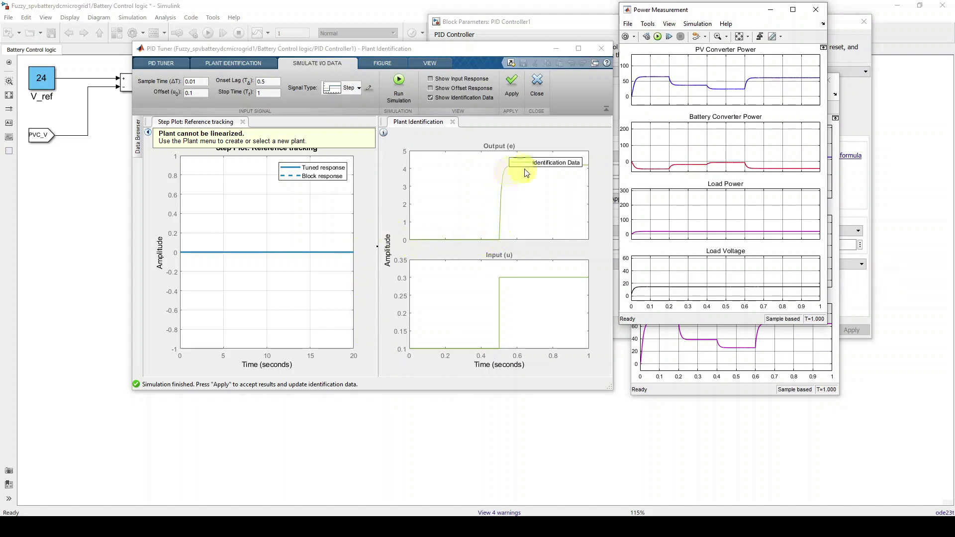
Apply the simulated I/O data as identification data and return to plant identification.
{"action": "left_click", "coordinate": [513, 85]}
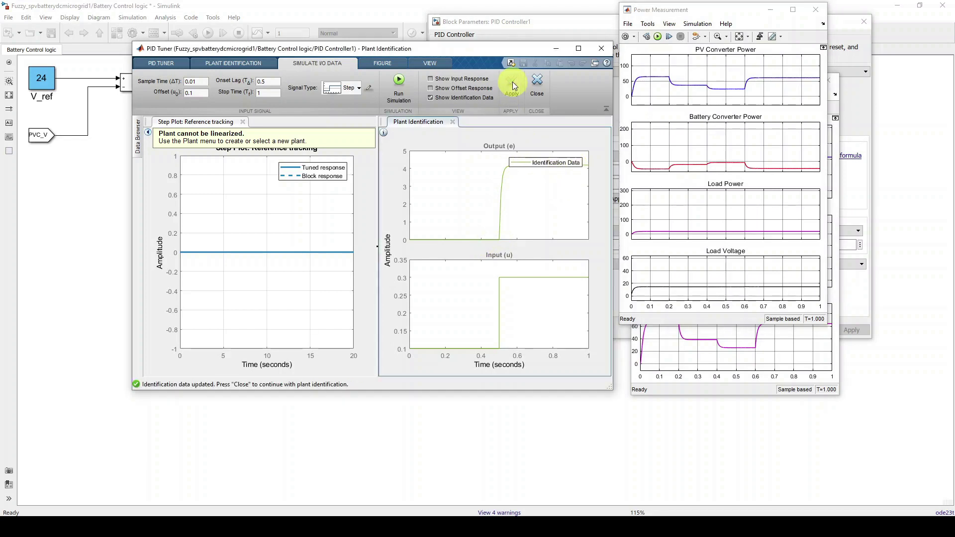
{"action": "left_click", "coordinate": [539, 87]}
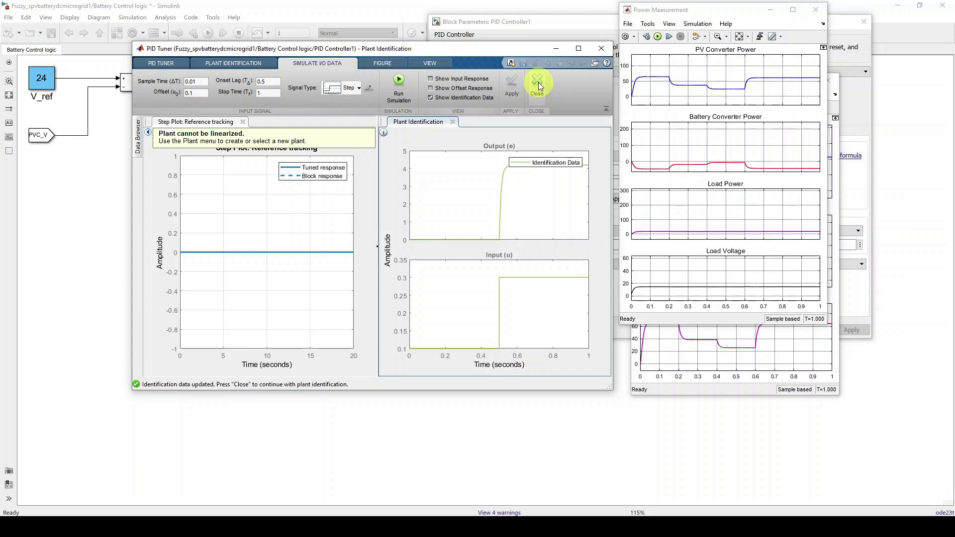
{"action": "left_click", "coordinate": [537, 85]}
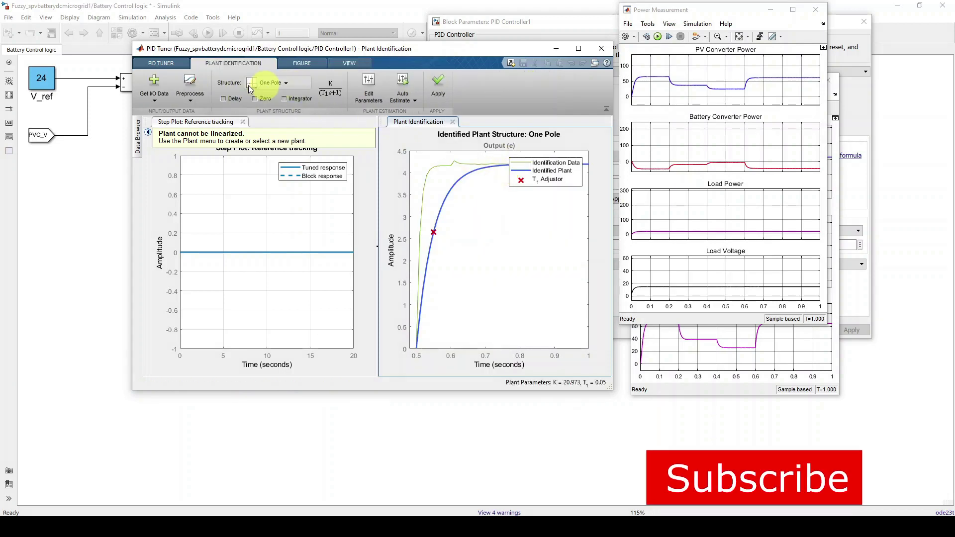
Change the plant structure to Underdamped Pair, auto-estimate its parameters, and apply the identified plant.
{"action": "left_click", "coordinate": [280, 84]}
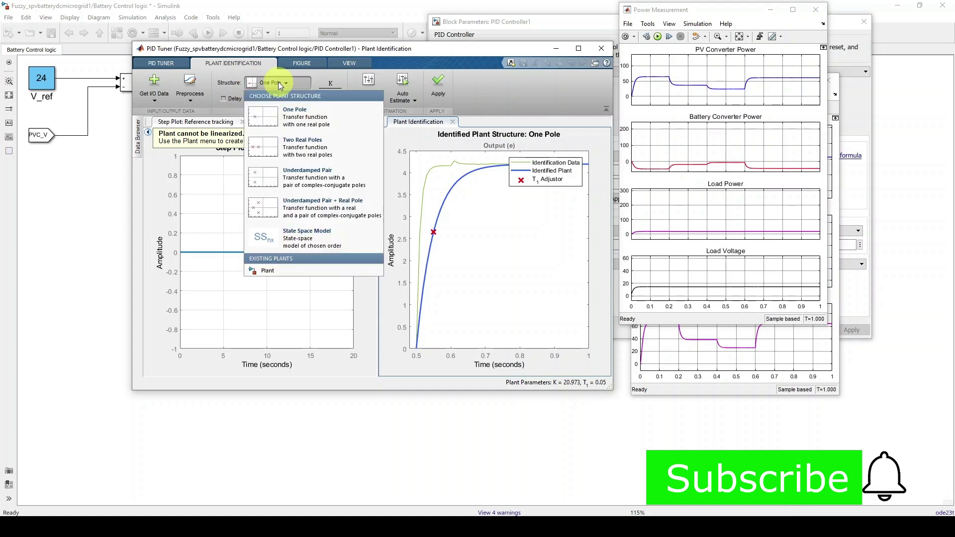
{"action": "left_click", "coordinate": [284, 181]}
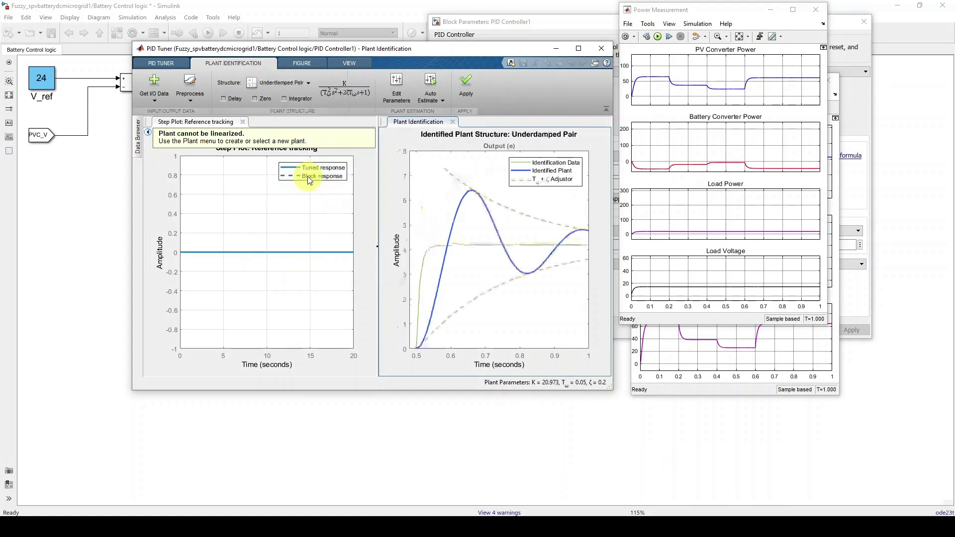
{"action": "left_click", "coordinate": [432, 102]}
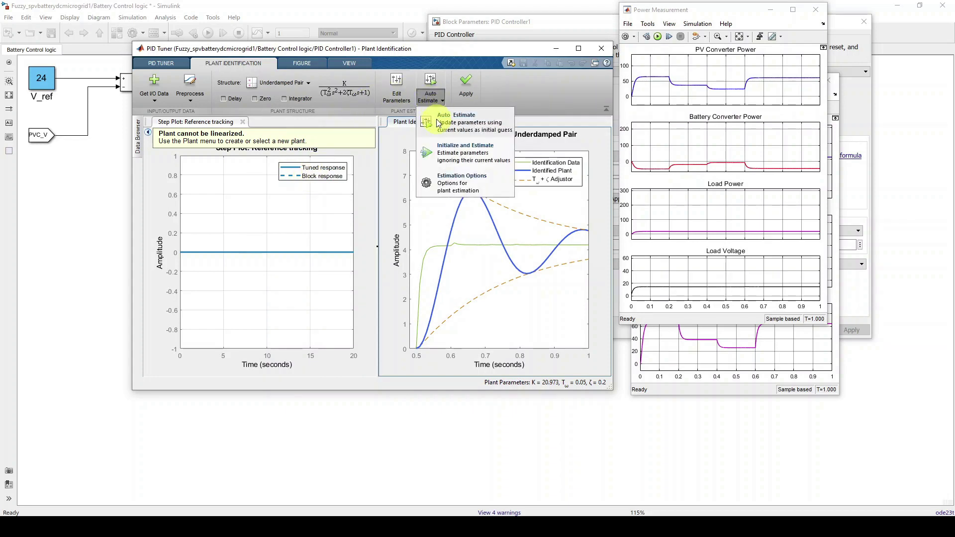
{"action": "left_click", "coordinate": [436, 118]}
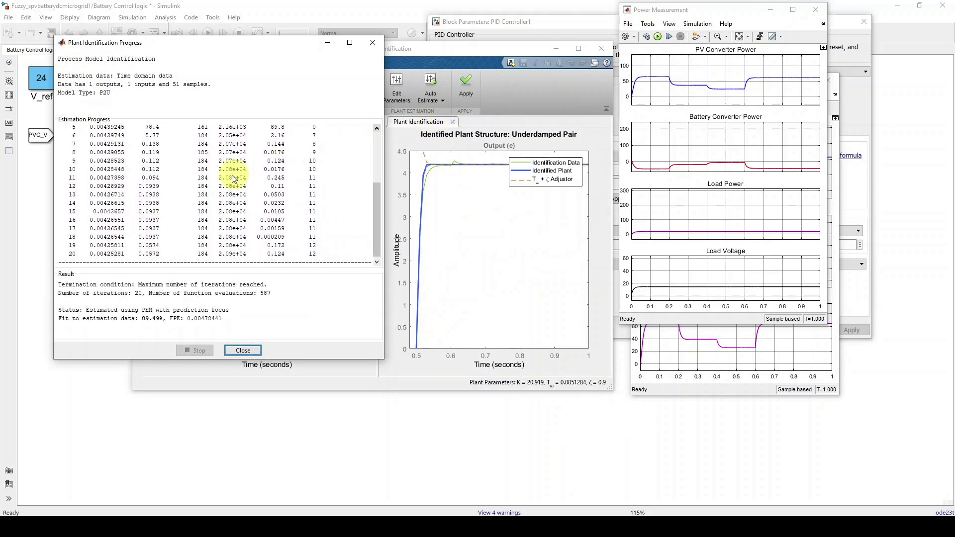
{"action": "left_click", "coordinate": [243, 350]}
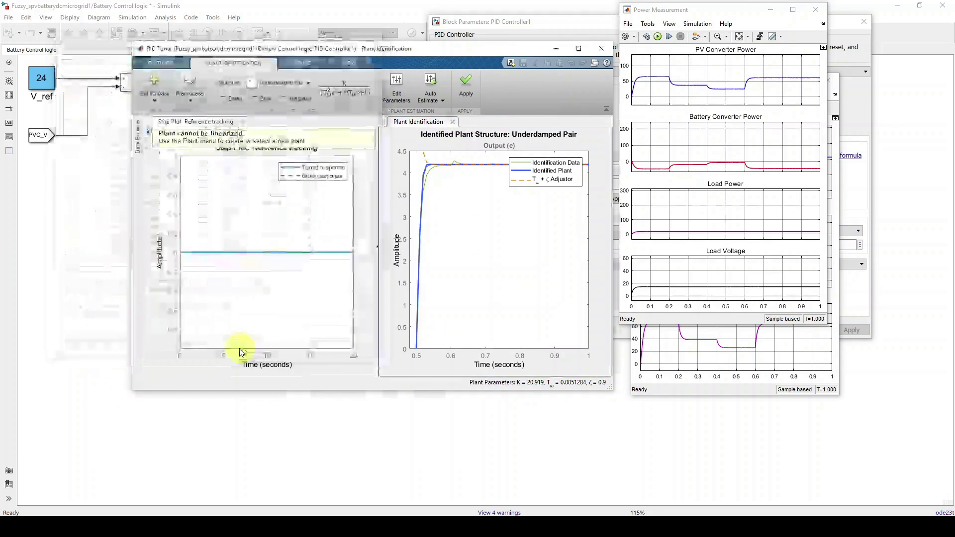
{"action": "left_click", "coordinate": [466, 81]}
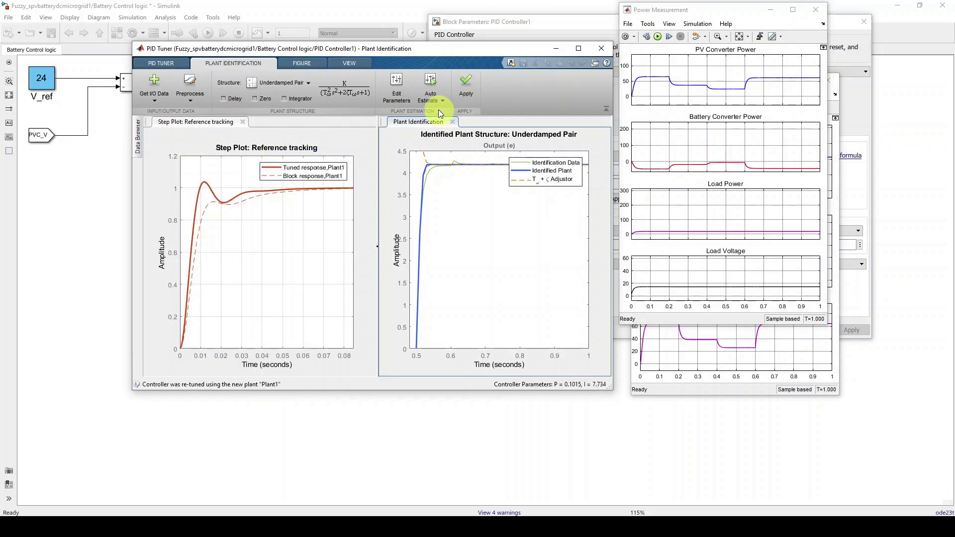
Show the controller parameters and tune to a response time of 0.01341 seconds with a transient behavior of 0.88.
{"action": "left_click", "coordinate": [166, 69]}
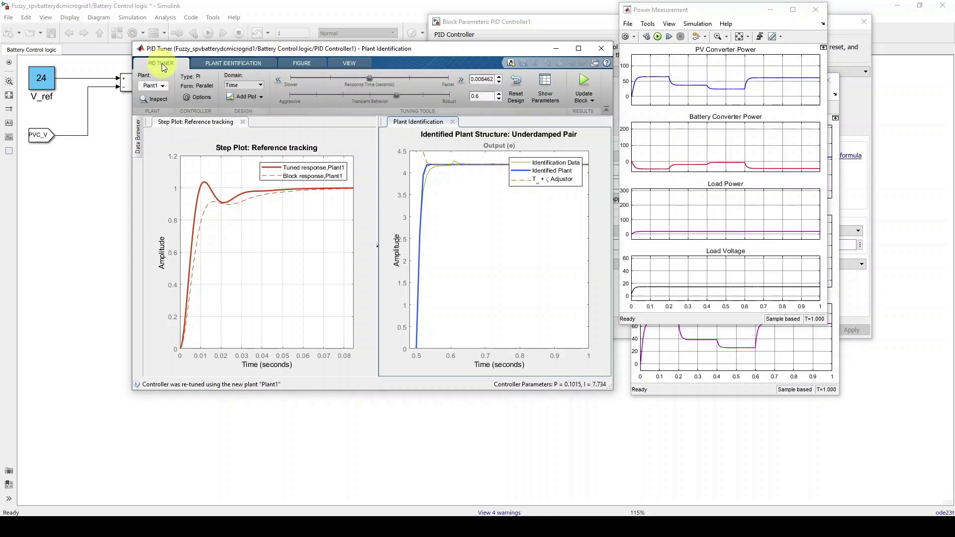
{"action": "left_click", "coordinate": [546, 90]}
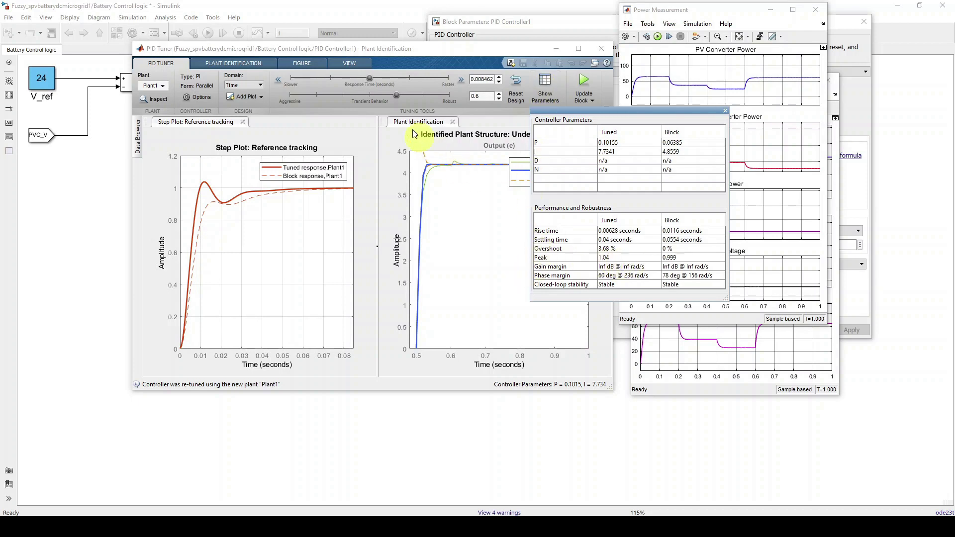
{"action": "left_click_drag", "start_coordinate": [369, 77], "coordinate": [324, 82]}
{"action": "left_click_drag", "start_coordinate": [389, 99], "coordinate": [445, 97]}
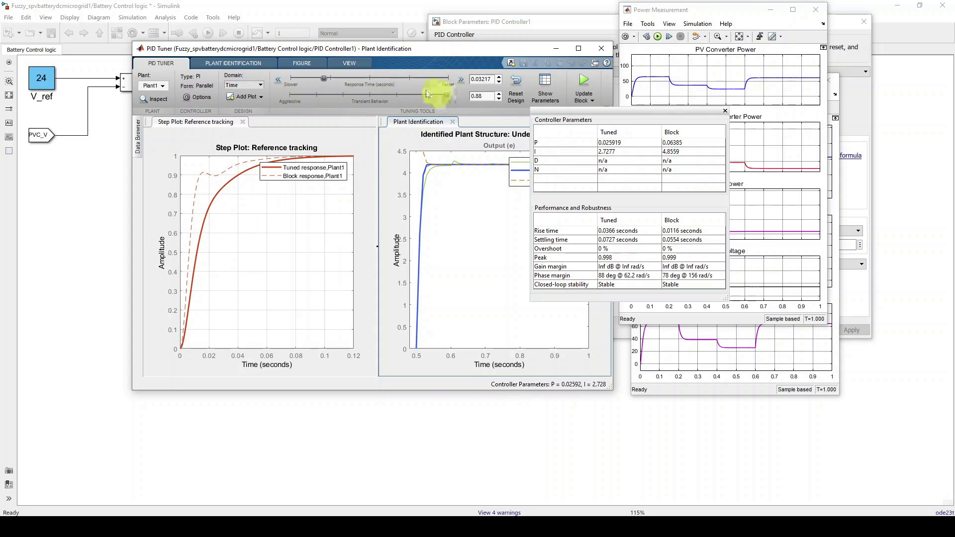
{"action": "left_click_drag", "start_coordinate": [324, 79], "coordinate": [354, 77]}
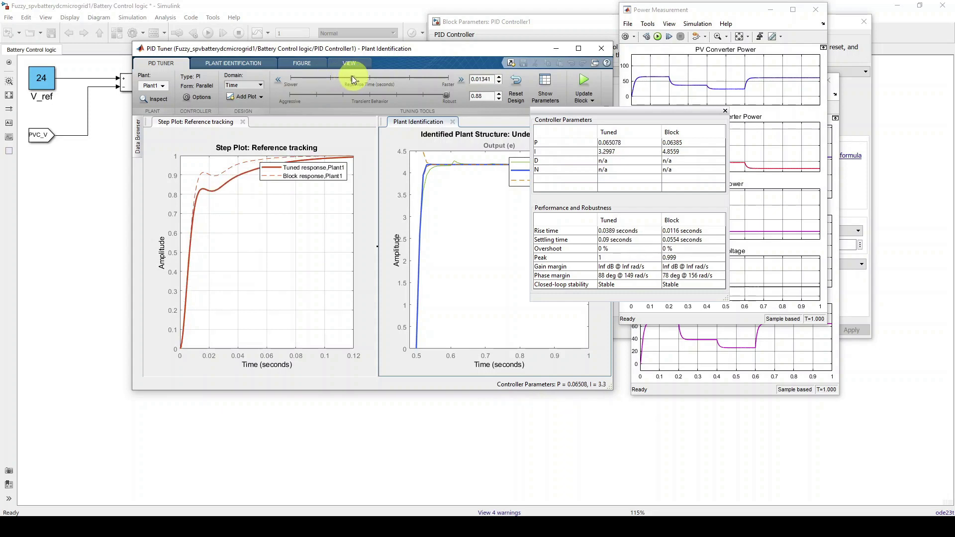
Add a Bode plot of the reference tracking response.
{"action": "left_click", "coordinate": [260, 86]}
{"action": "left_click", "coordinate": [262, 97]}
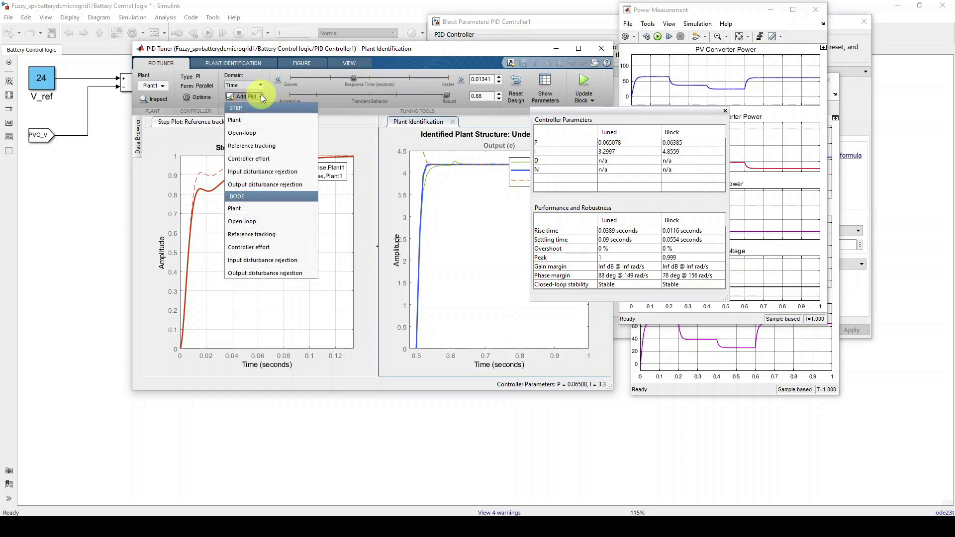
{"action": "left_click", "coordinate": [243, 235]}
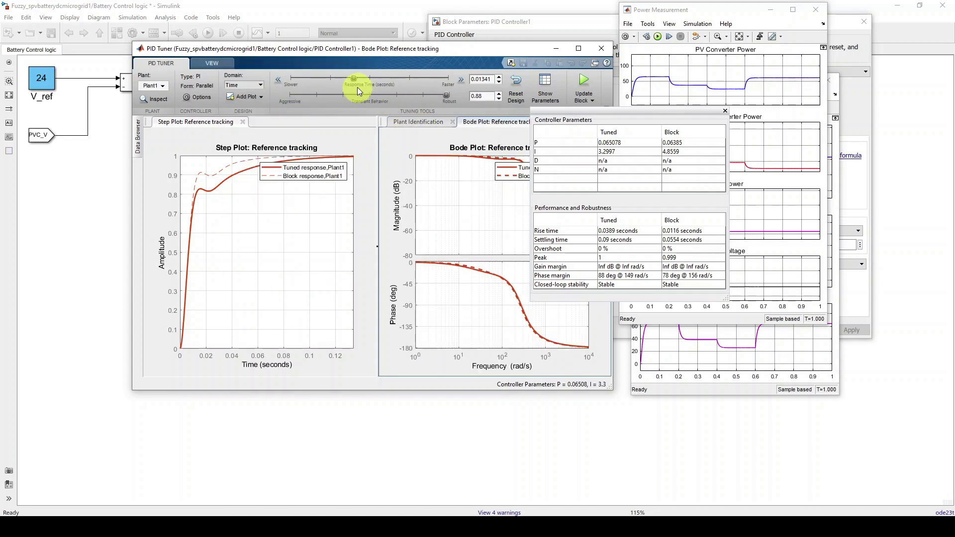
Try faster and more aggressive tunings, and settle on a response time of 0.01017 seconds and a transient behavior of 0.83.
{"action": "mouse_move", "coordinate": [354, 78]}
{"action": "left_mouse_down"}
{"action": "mouse_move", "coordinate": [321, 82]}
{"action": "mouse_move", "coordinate": [371, 82]}
{"action": "left_mouse_up"}
{"action": "mouse_move", "coordinate": [446, 93]}
{"action": "left_mouse_down"}
{"action": "mouse_move", "coordinate": [303, 102]}
{"action": "mouse_move", "coordinate": [445, 98]}
{"action": "left_mouse_up"}
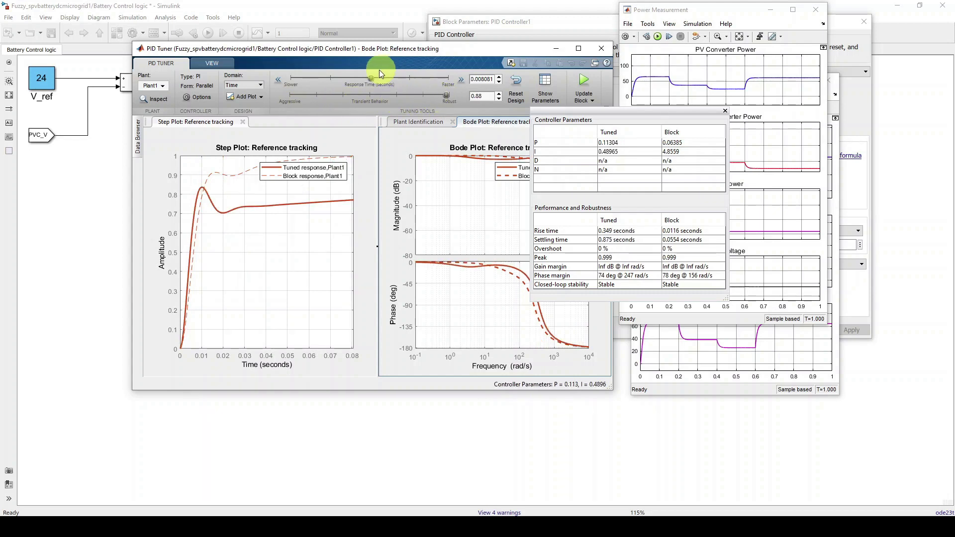
{"action": "left_click_drag", "start_coordinate": [372, 78], "coordinate": [429, 75]}
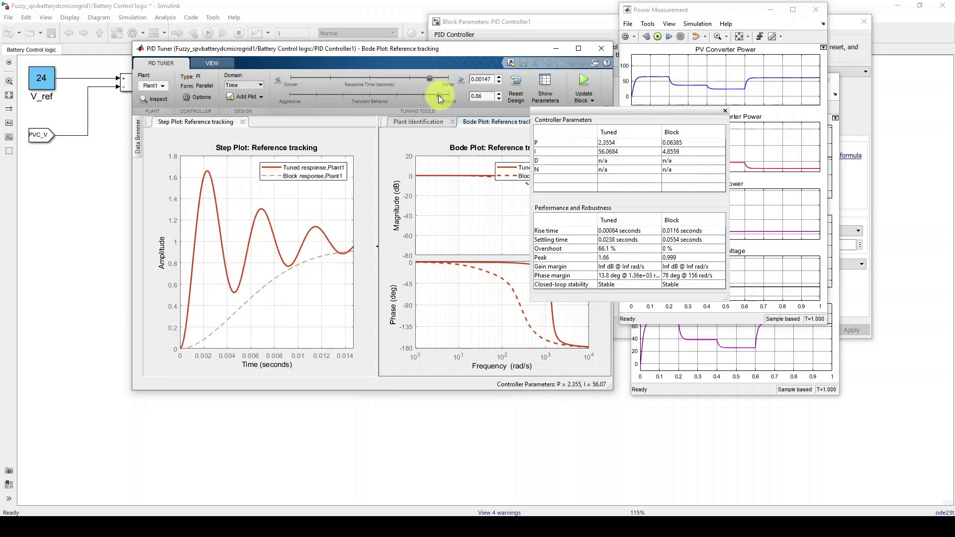
{"action": "left_click_drag", "start_coordinate": [382, 100], "coordinate": [366, 97]}
{"action": "left_click_drag", "start_coordinate": [430, 76], "coordinate": [362, 79]}
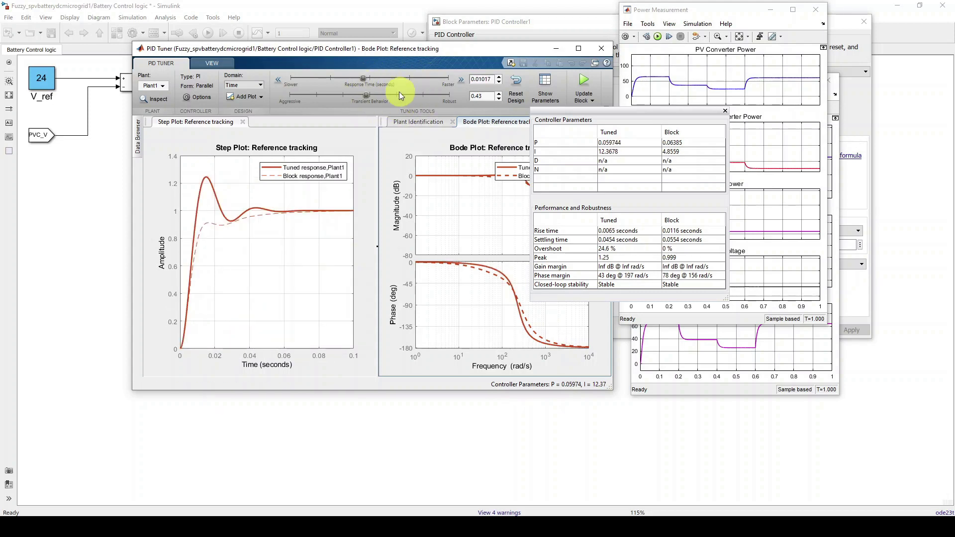
{"action": "left_click_drag", "start_coordinate": [372, 95], "coordinate": [437, 97]}
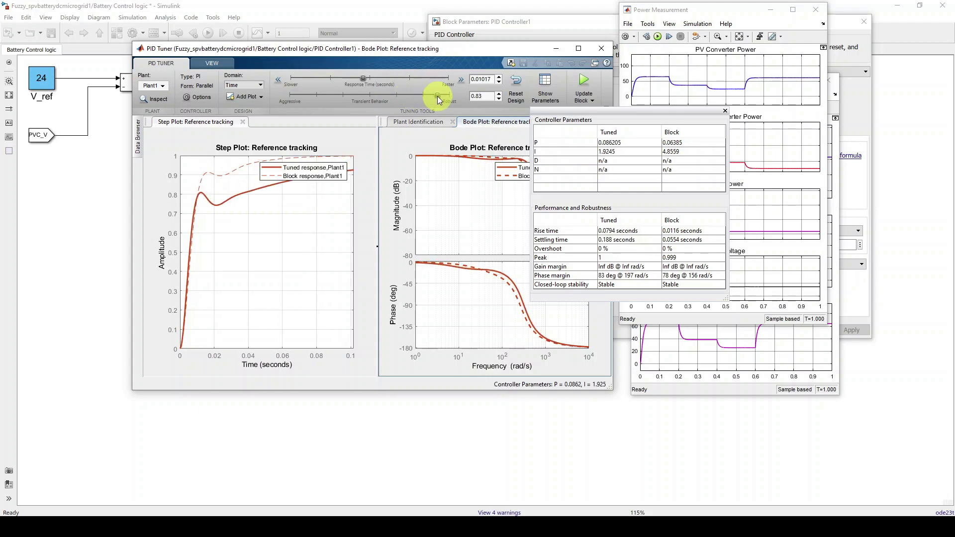
Lower the transient behavior to 0.74 and update the PID controller block with the tuned gains.
{"action": "left_click_drag", "start_coordinate": [438, 96], "coordinate": [422, 98]}
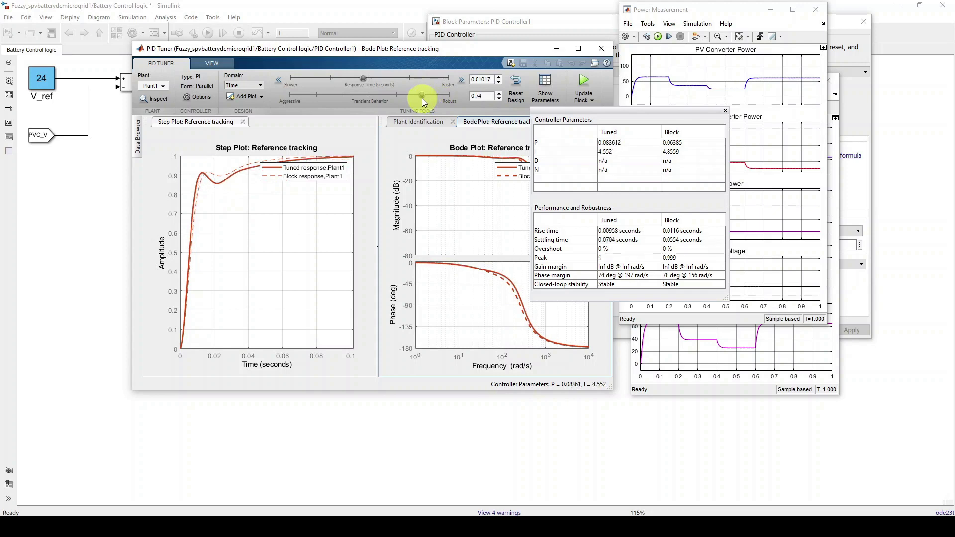
{"action": "left_click", "coordinate": [588, 84]}
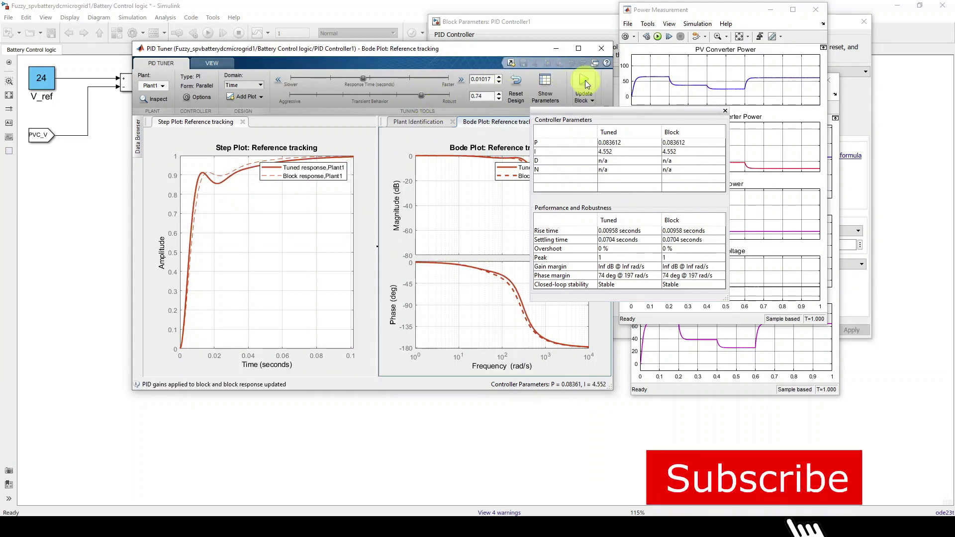
Run the simulation with the updated gains and bring the PV Measurement scope into view beside the power plots.
{"action": "left_click", "coordinate": [679, 10]}
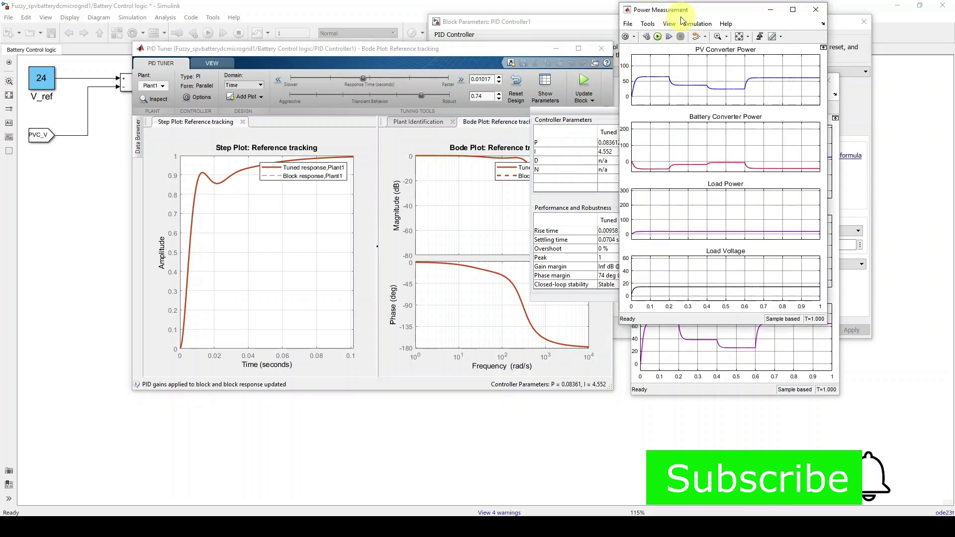
{"action": "left_click", "coordinate": [657, 37]}
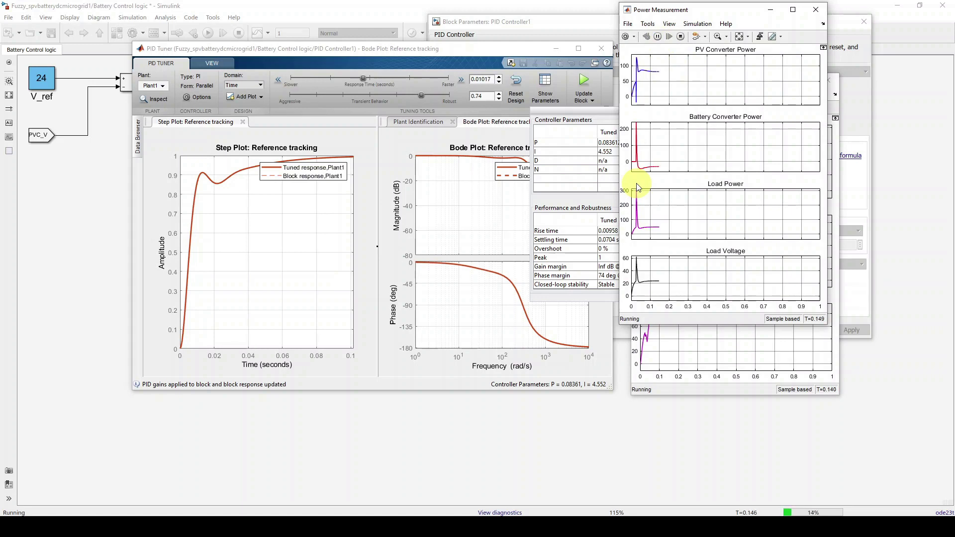
{"action": "left_click", "coordinate": [641, 391]}
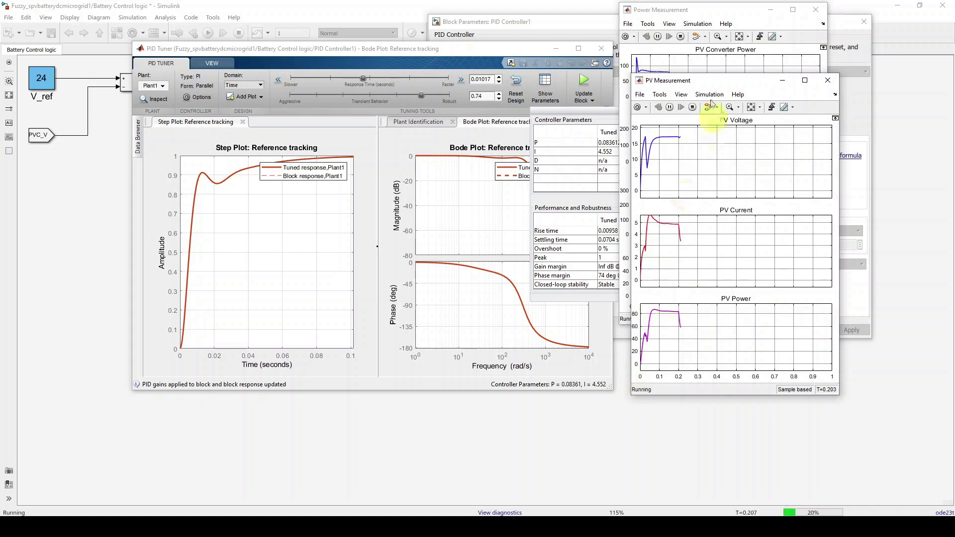
{"action": "left_click_drag", "start_coordinate": [700, 82], "coordinate": [721, 79]}
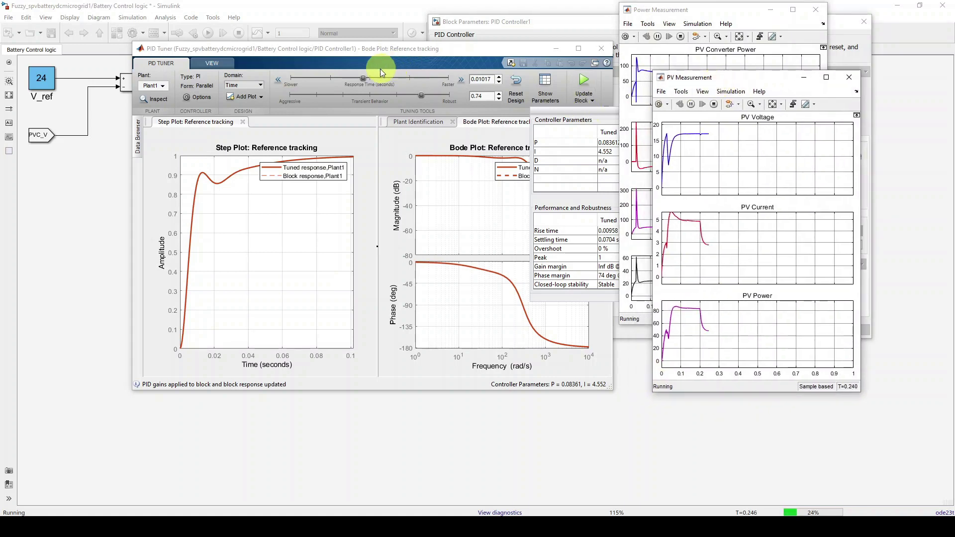
Slow the controller response time to 0.06721 seconds and update the PID controller block with the resulting gains.
{"action": "left_click_drag", "start_coordinate": [363, 78], "coordinate": [356, 80]}
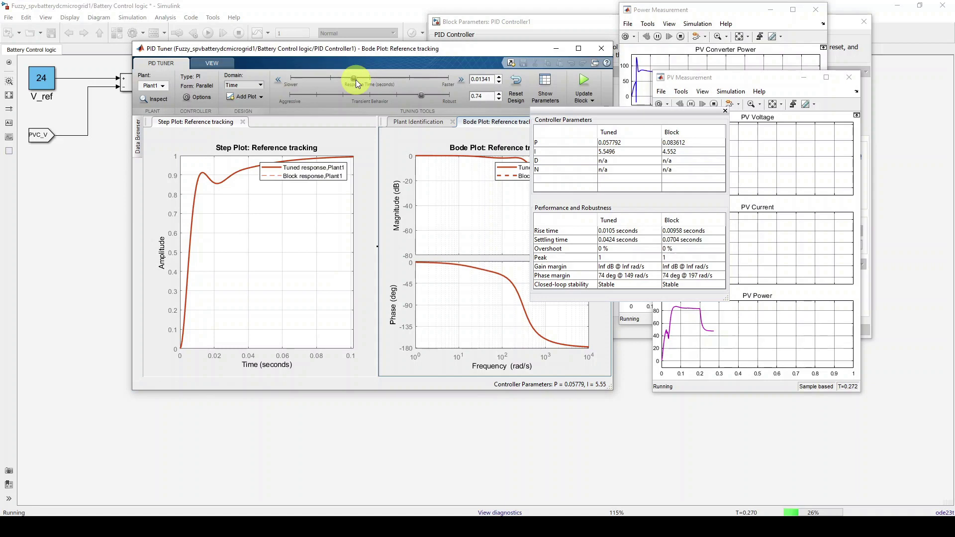
{"action": "left_click_drag", "start_coordinate": [352, 81], "coordinate": [300, 86]}
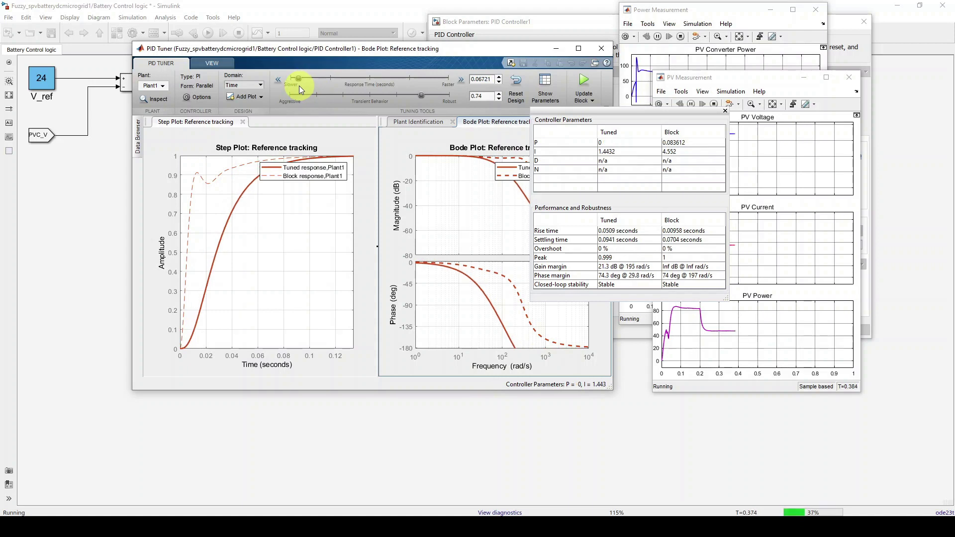
{"action": "left_click", "coordinate": [586, 79]}
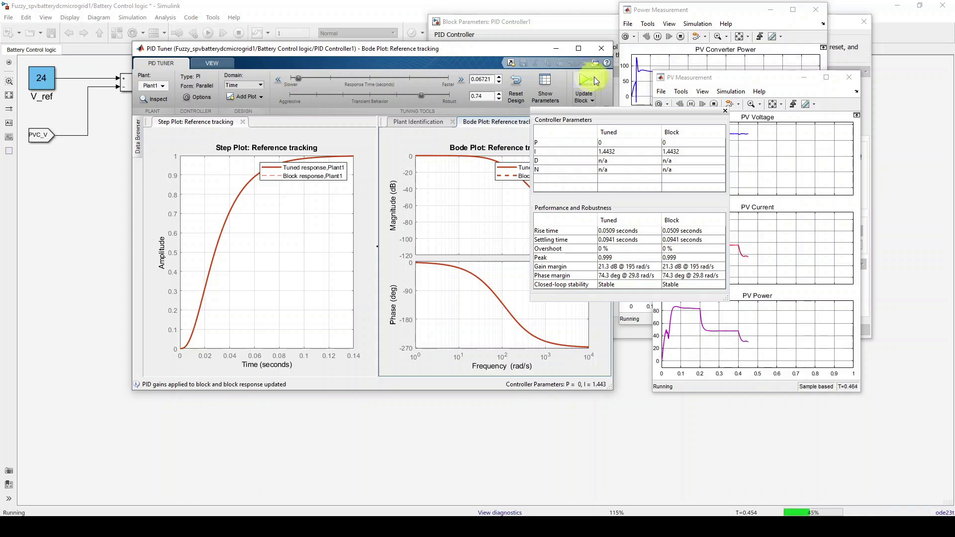
Stop the running simulation and restart it with the slower controller gains.
{"action": "left_click", "coordinate": [691, 78]}
{"action": "left_click", "coordinate": [714, 104]}
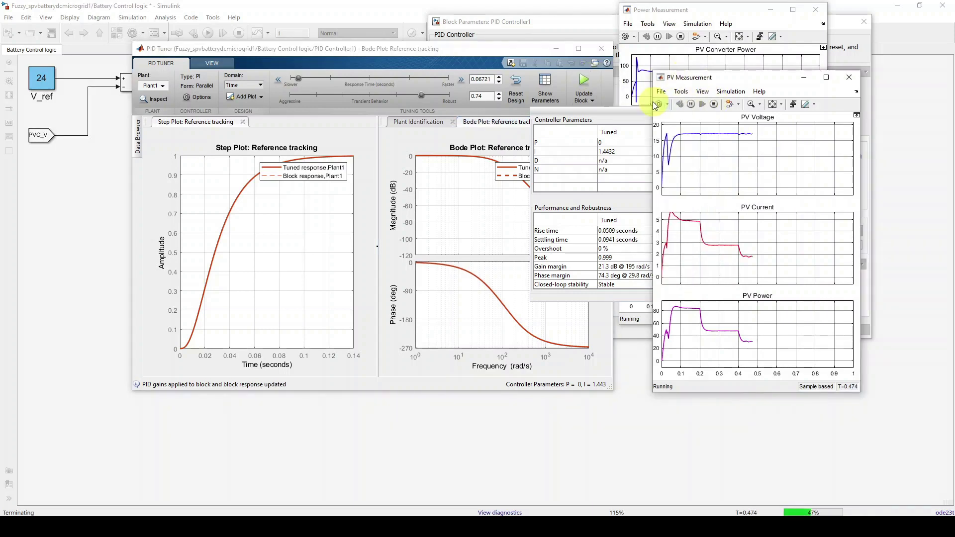
{"action": "left_click", "coordinate": [691, 104]}
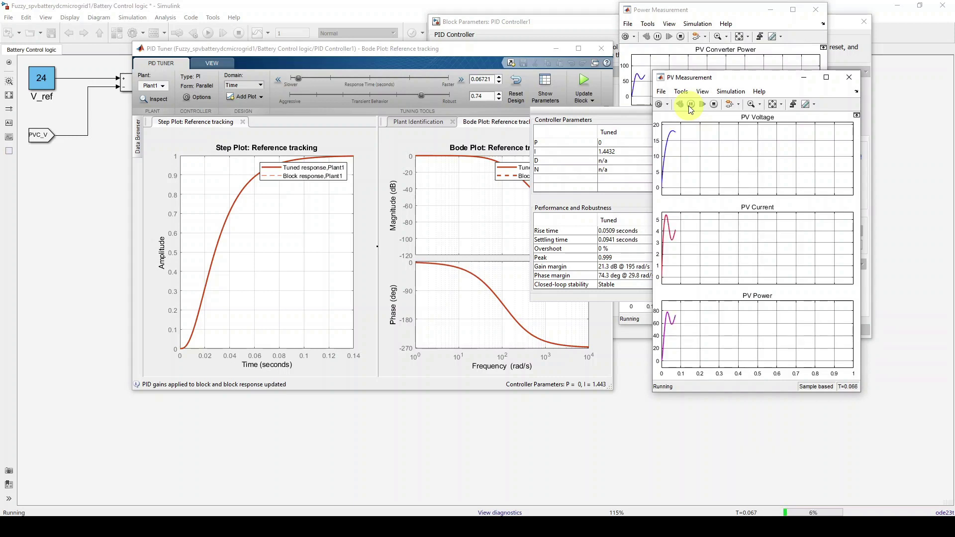
Check the gains in the PID Controller1 block parameters and the Power Measurement curves, and return to the PID Tuner.
{"action": "left_click", "coordinate": [839, 31]}
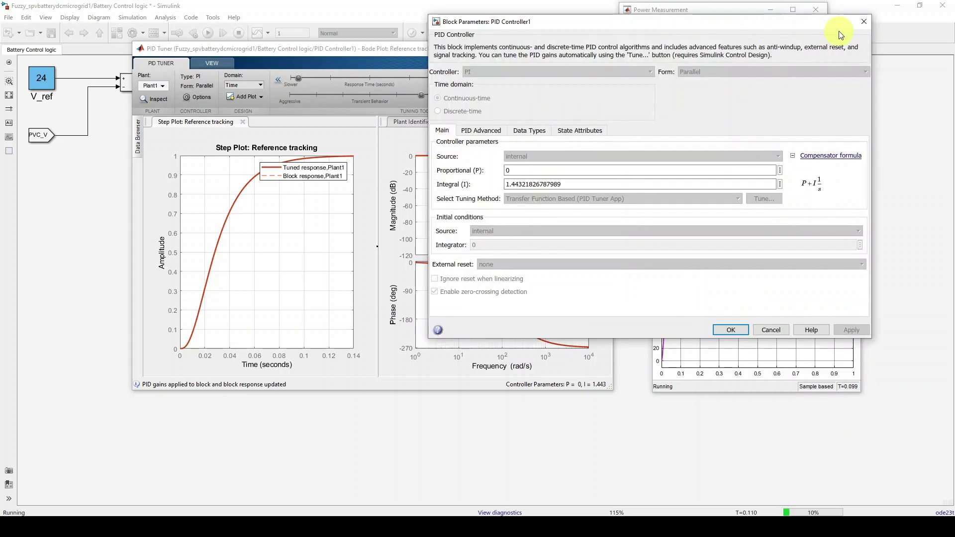
{"action": "left_click", "coordinate": [739, 15]}
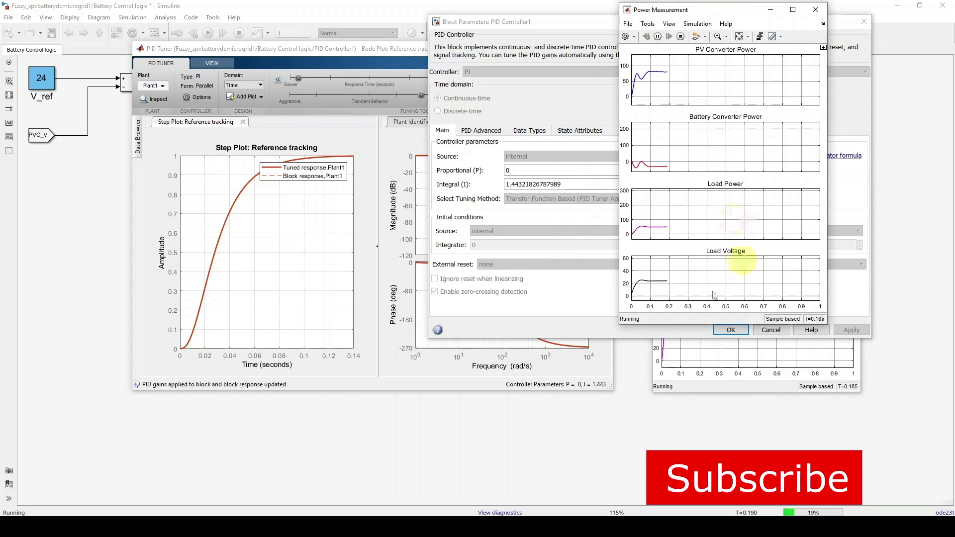
{"action": "left_click", "coordinate": [378, 53]}
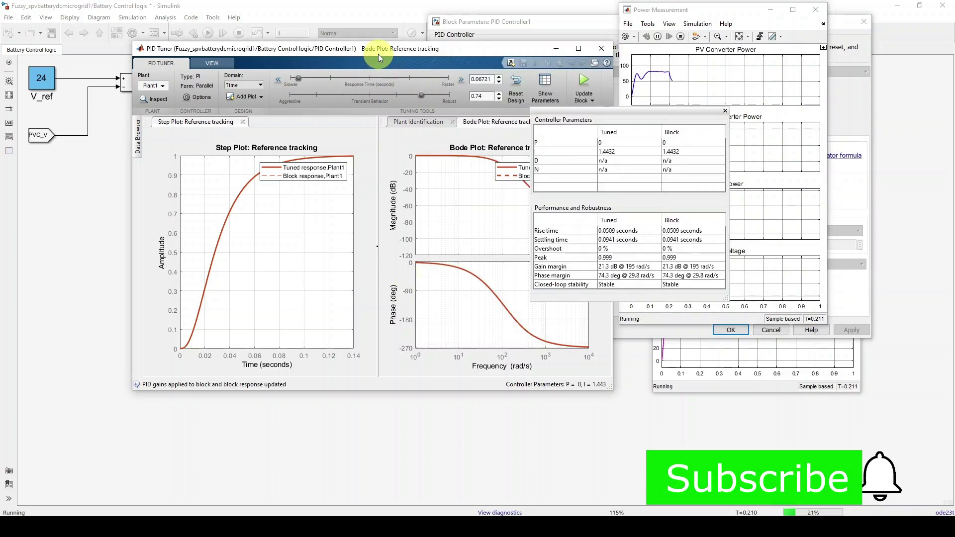